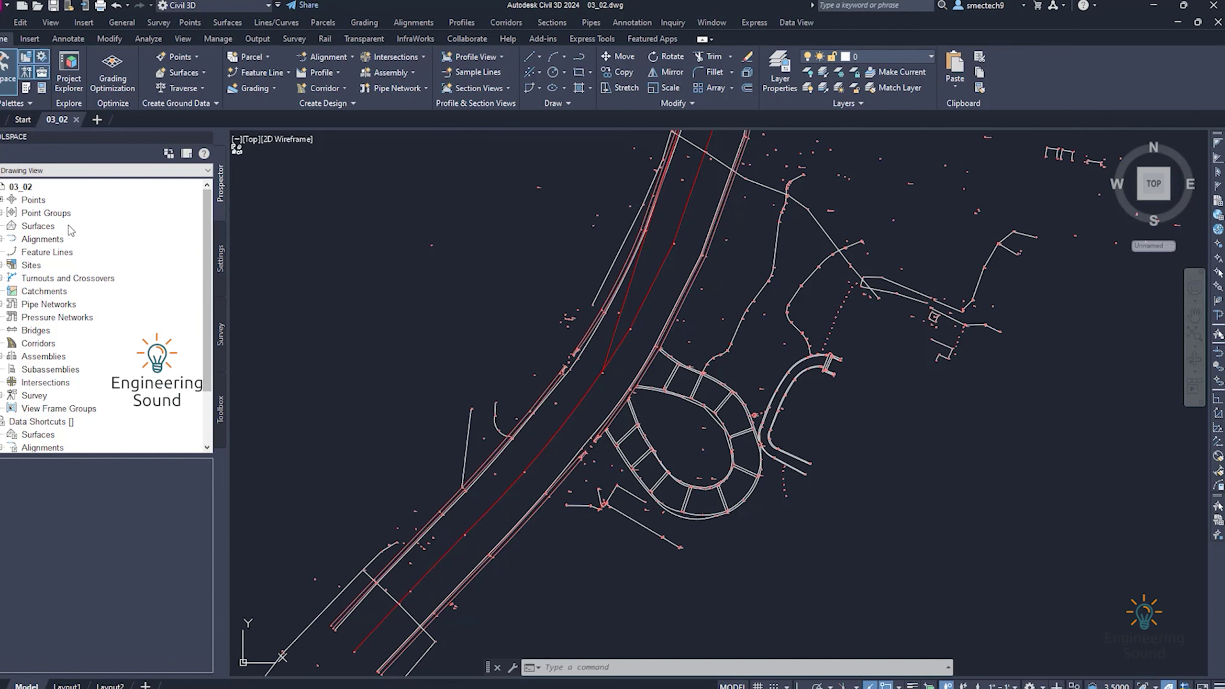
Create a TIN surface named EG using the Contours 1' and 5' (Background) style
right_click(39, 227)
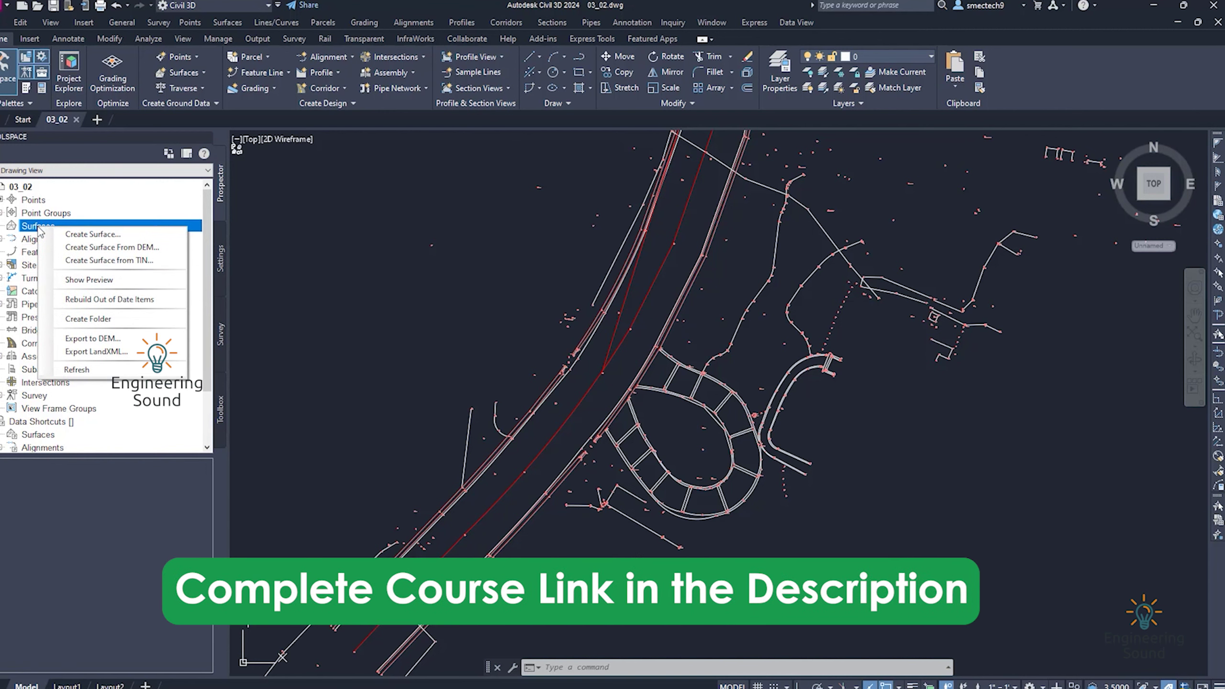
click(93, 234)
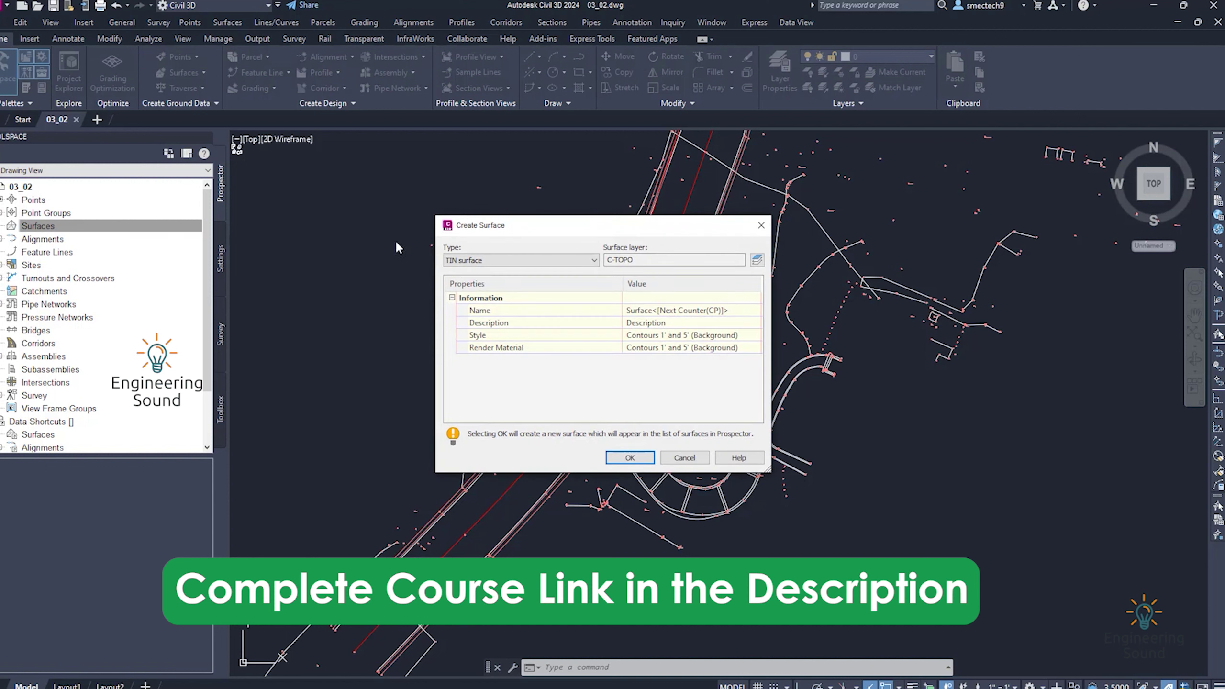
click(521, 260)
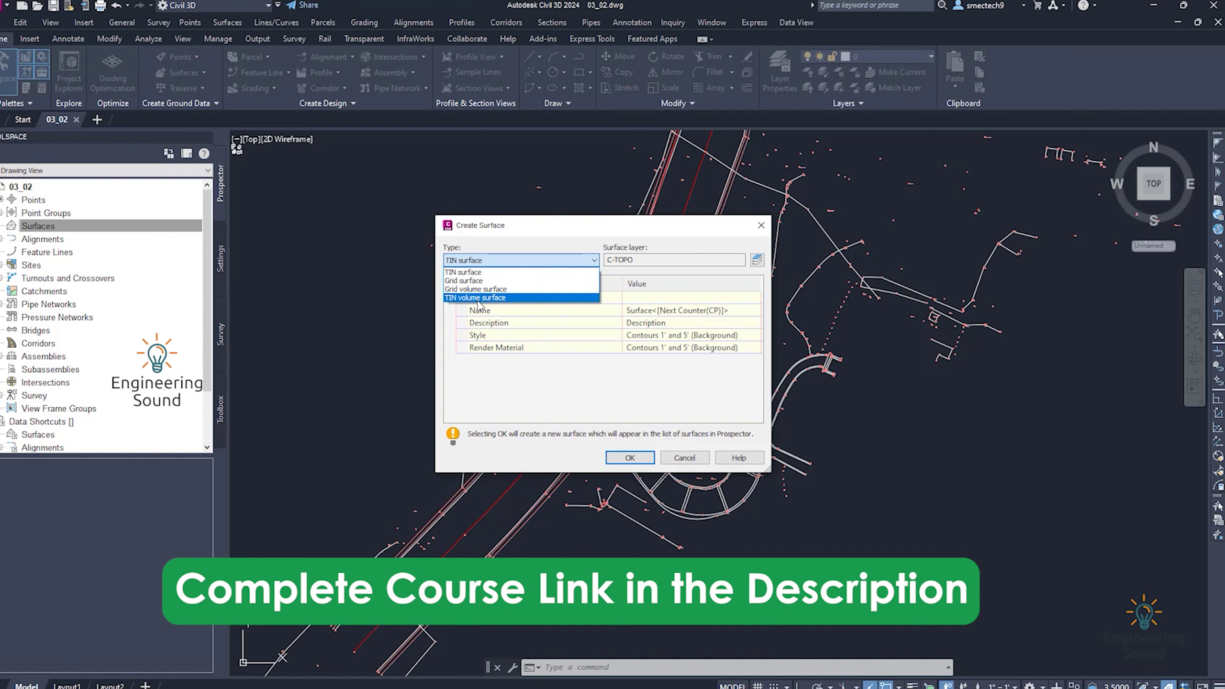
click(601, 351)
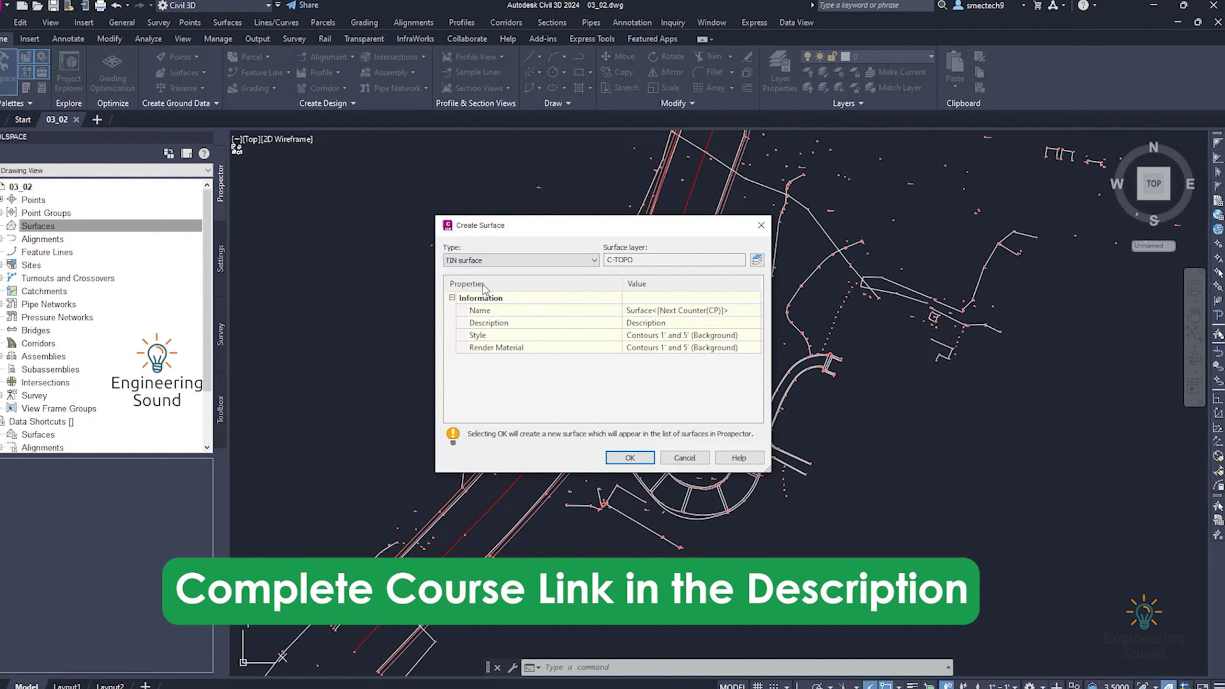
click(735, 312)
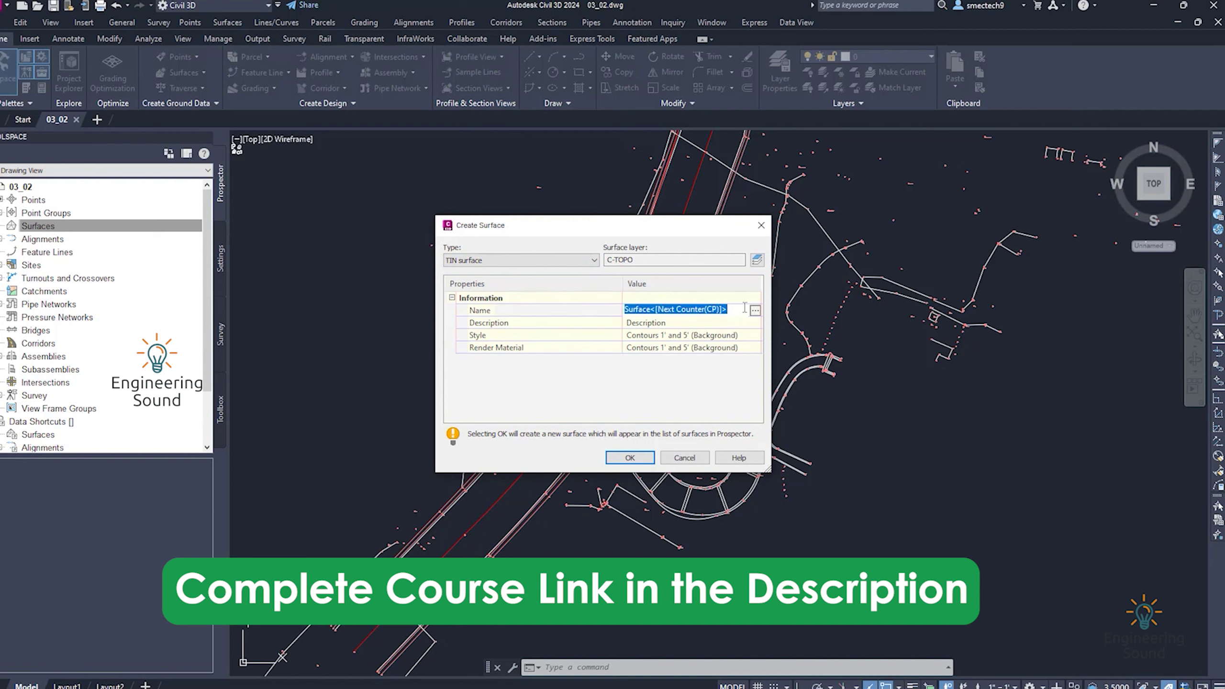
text(EG)
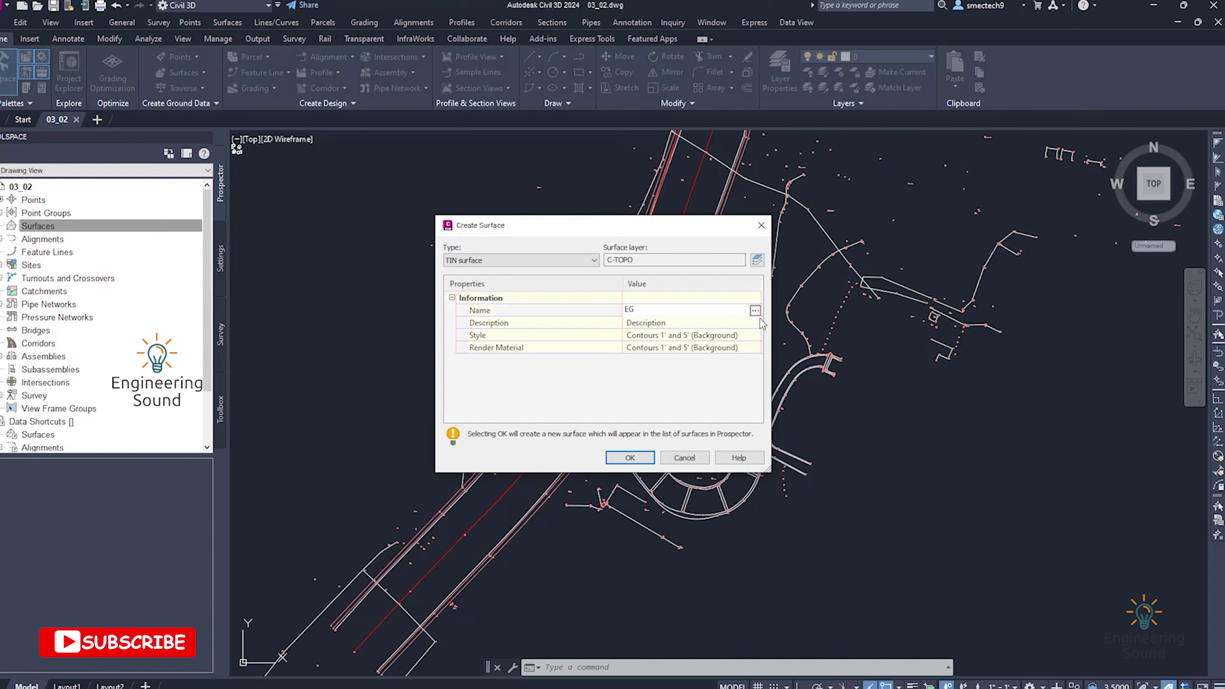
key(Return)
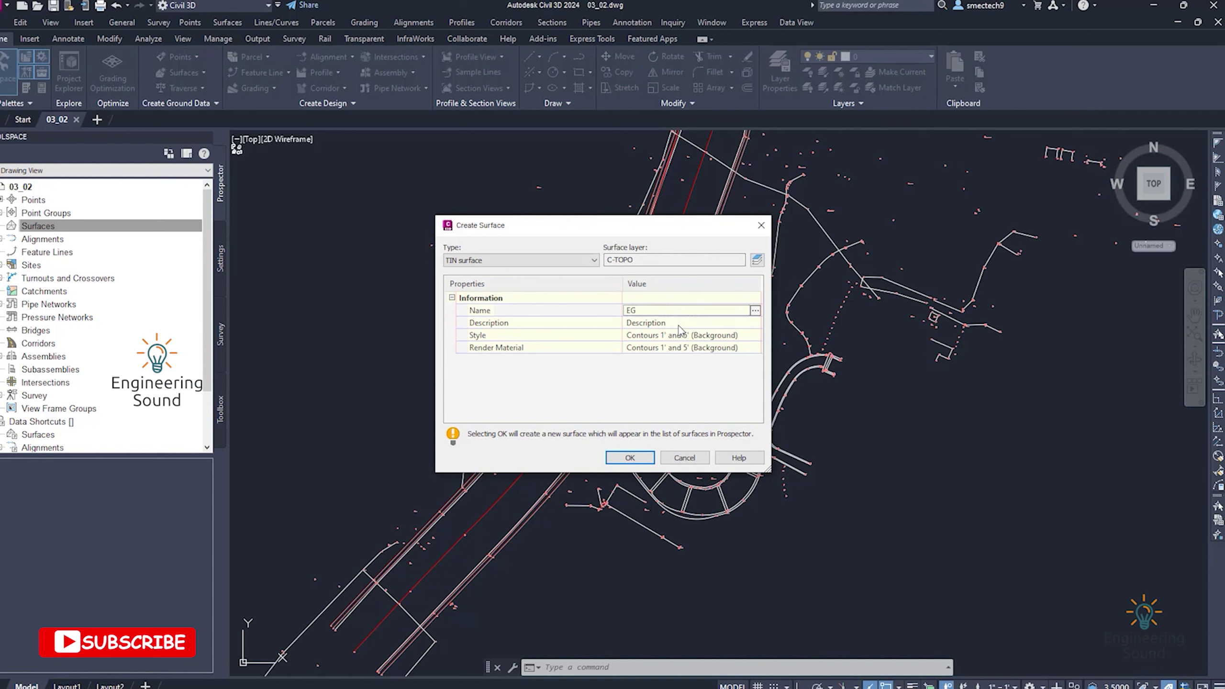
click(709, 335)
click(631, 459)
click(19, 226)
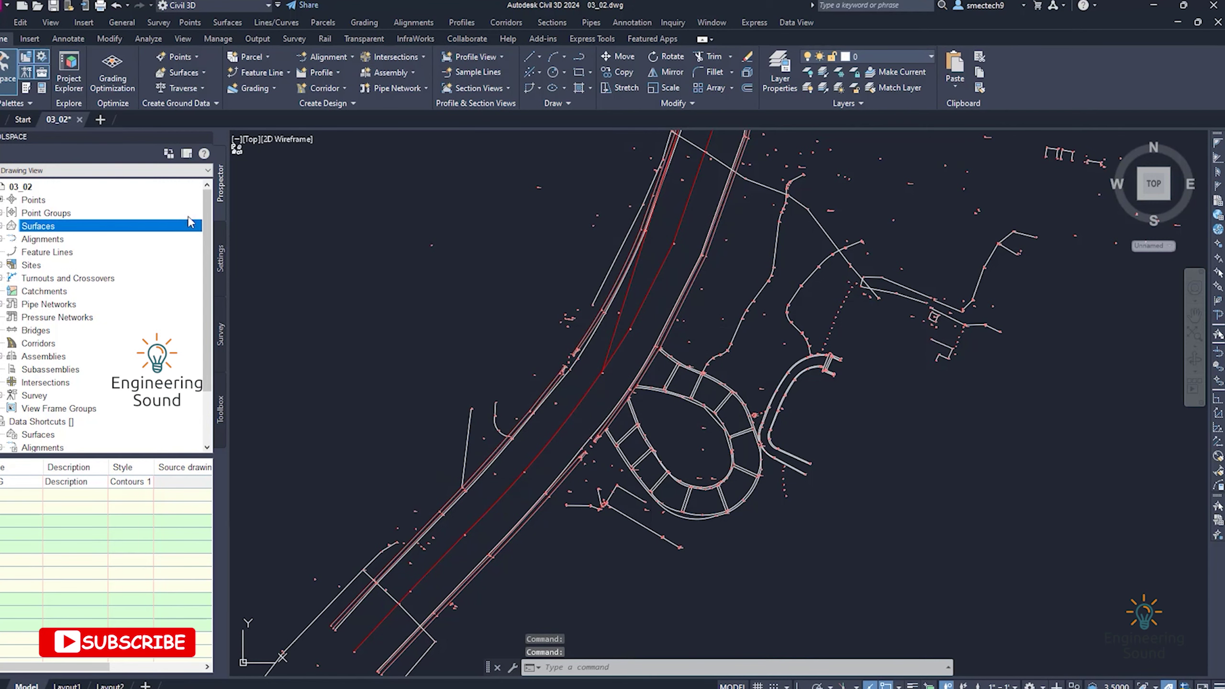
Expand Surfaces > EG > Definition to list Boundaries, Breaklines, Contours, DEM Files and Point Groups
click(2, 227)
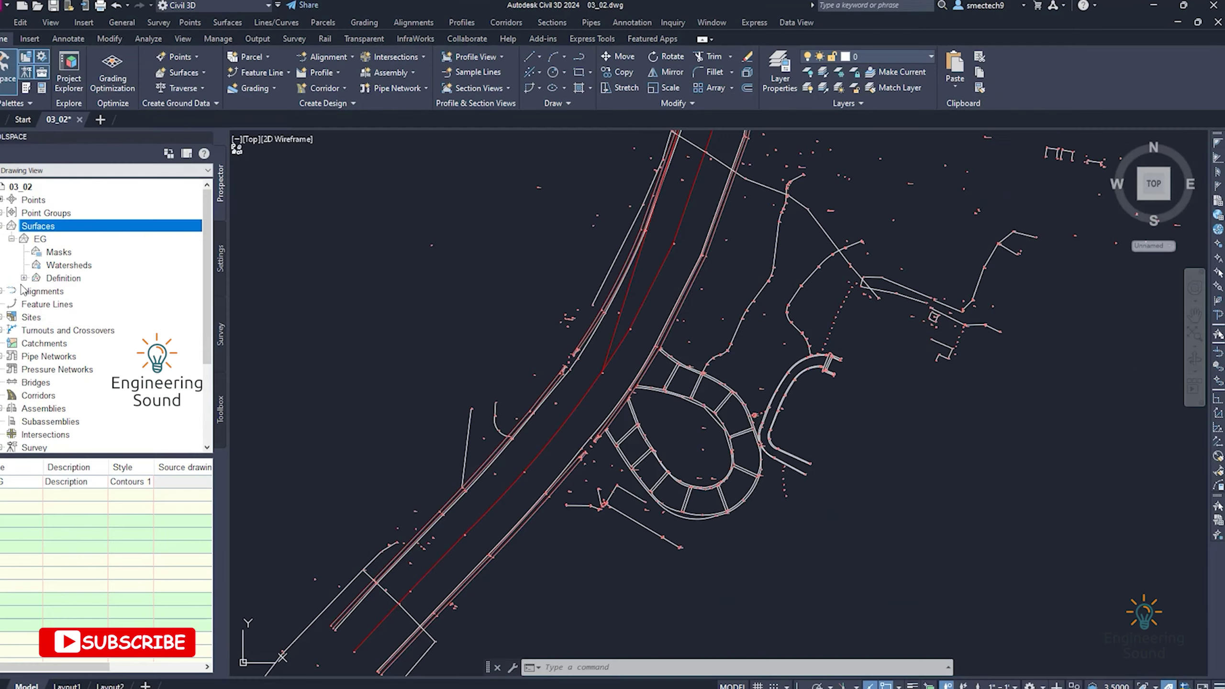
click(47, 301)
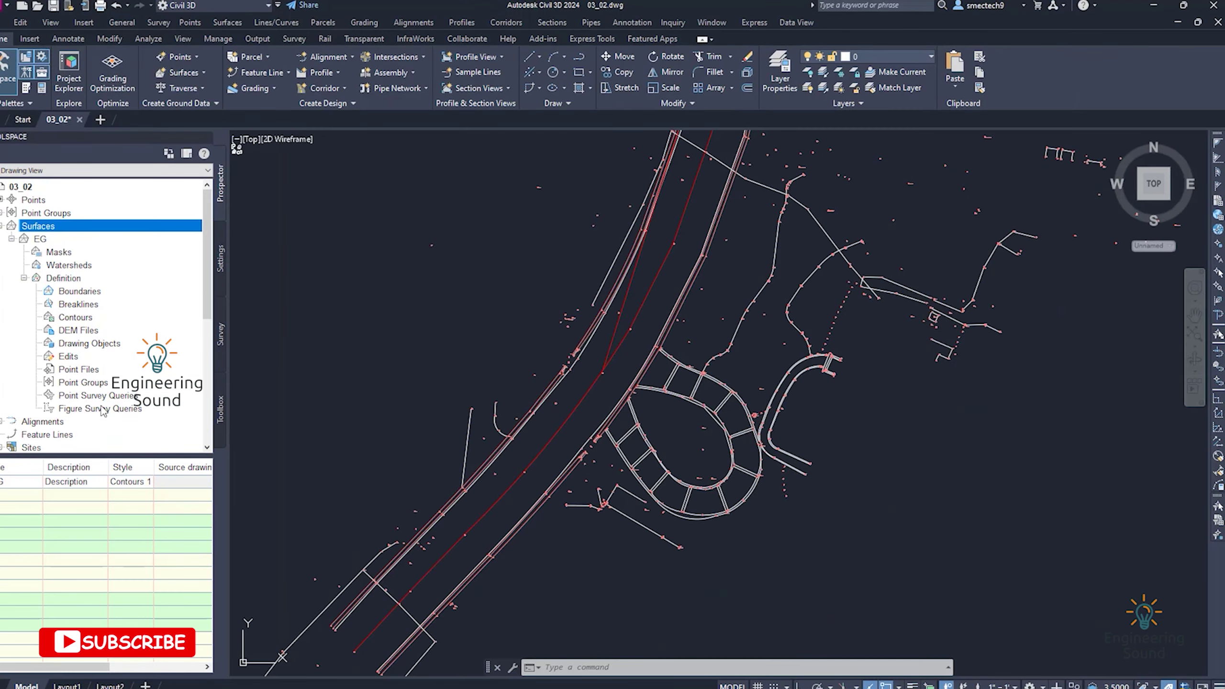
Zoom and pan toward the cul-de-sac to inspect road points 8003–8005
scroll(596, 307, down, 4)
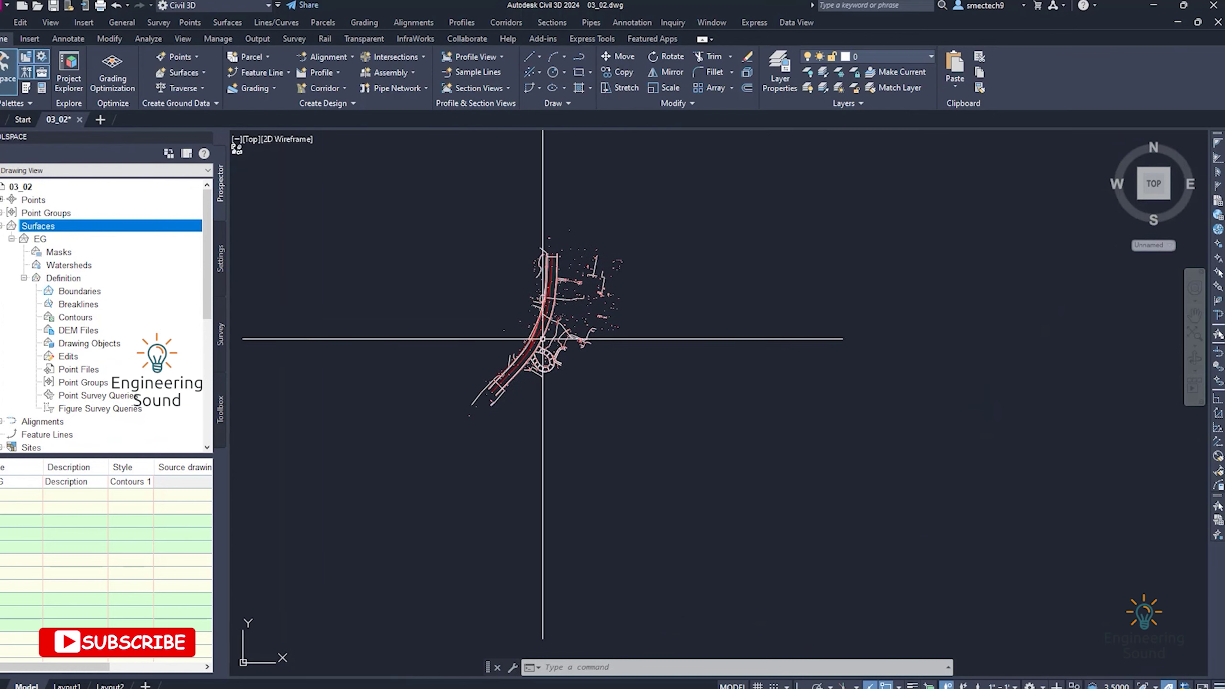
scroll(574, 306, up, 2)
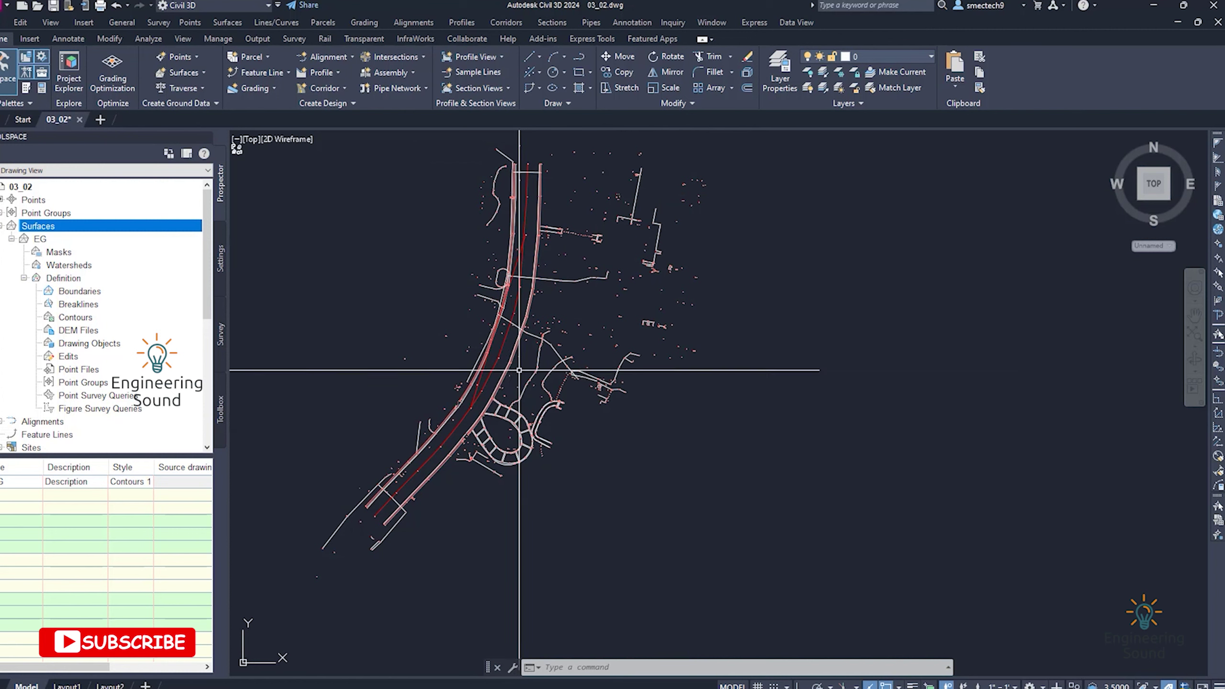
scroll(525, 348, up, 2)
mouse_move(525, 348)
middle_down()
mouse_move(530, 459)
mouse_move(532, 407)
middle_up()
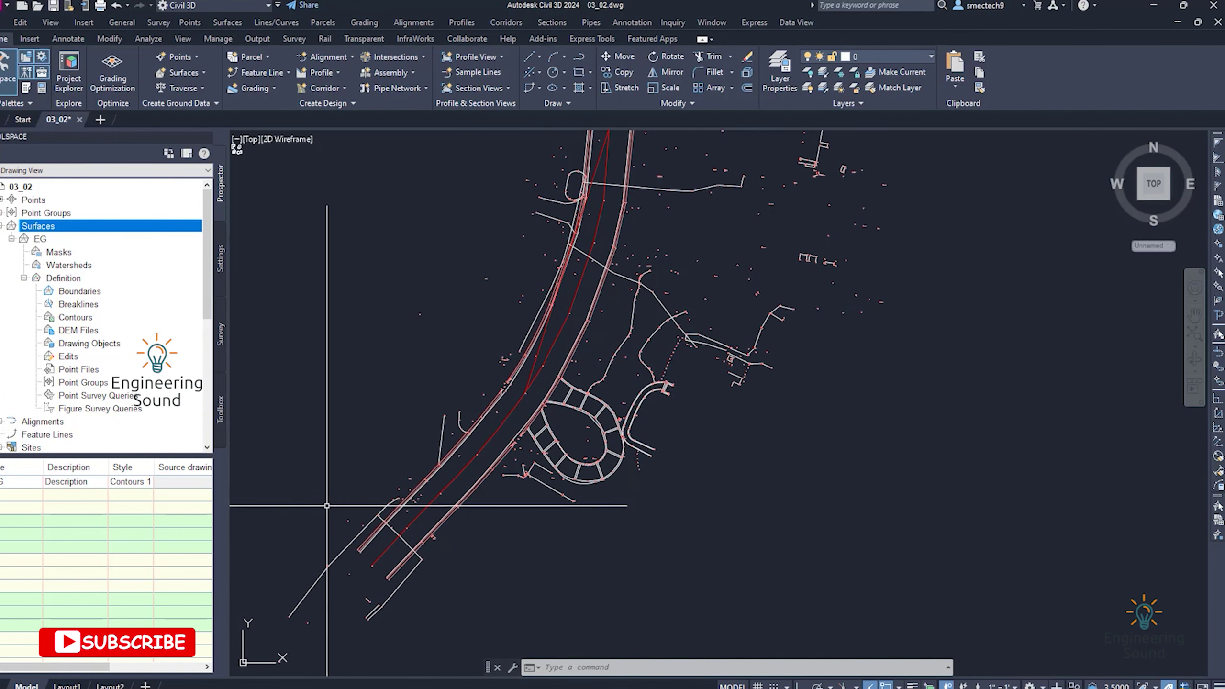
middle_drag(630, 284, 642, 360)
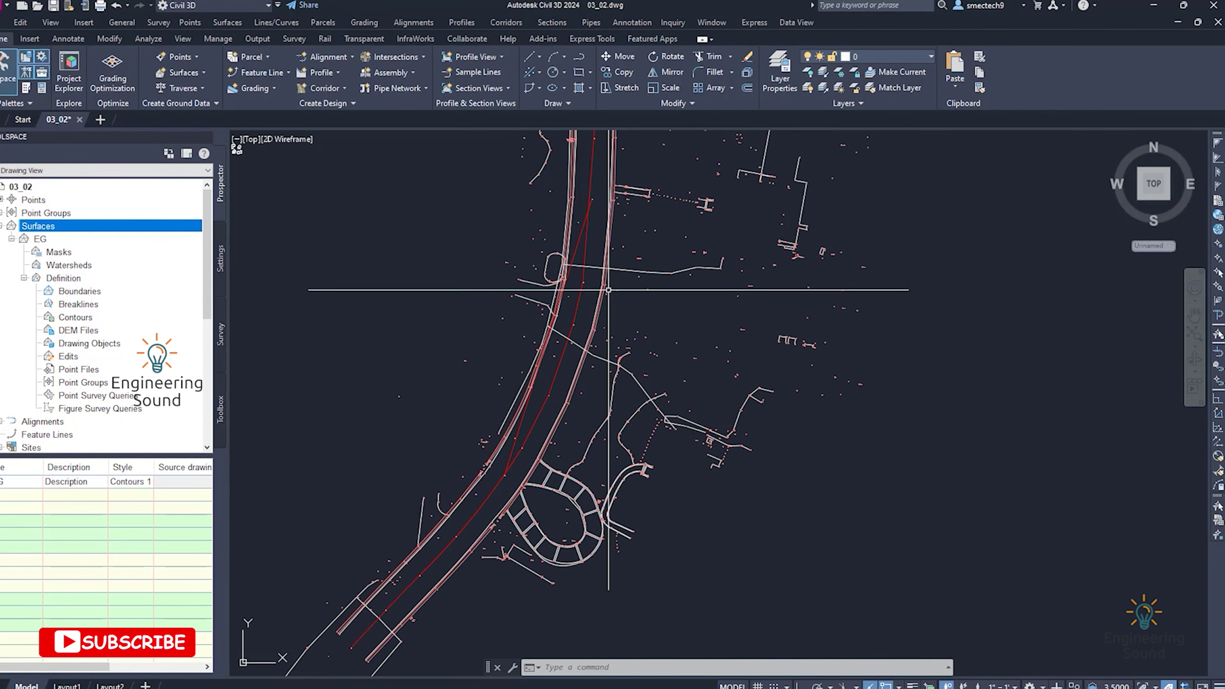
scroll(569, 277, up, 2)
scroll(410, 509, up, 4)
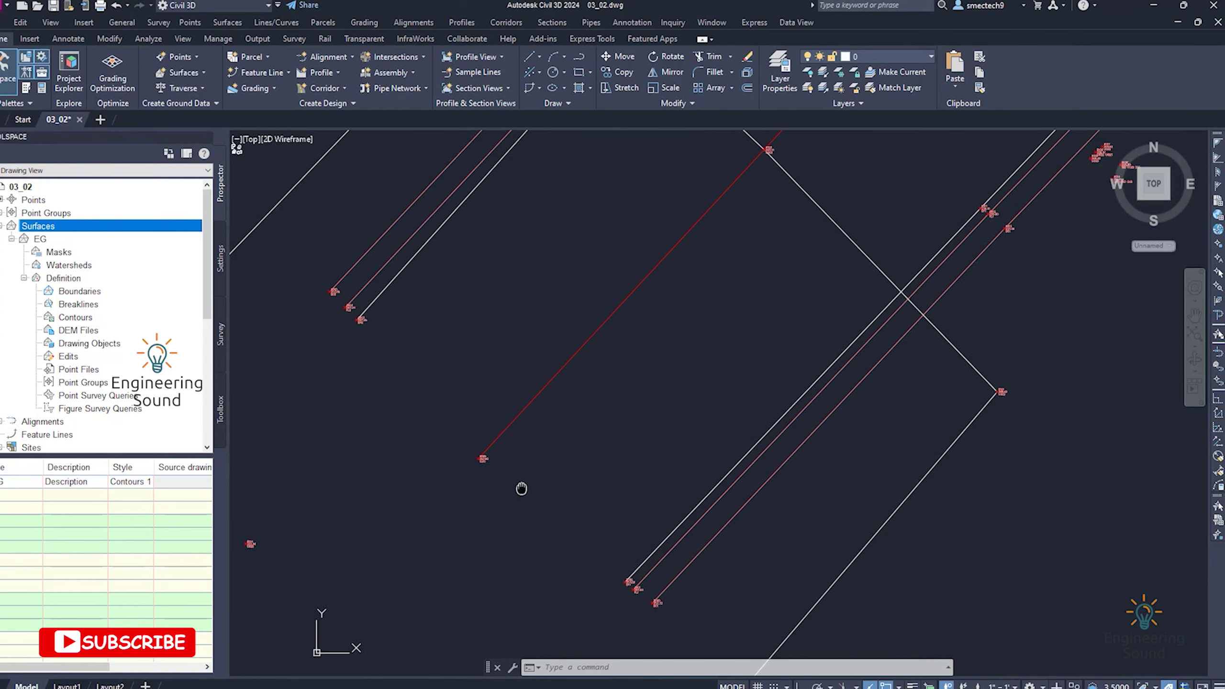
middle_drag(410, 301, 424, 381)
scroll(424, 380, up, 8)
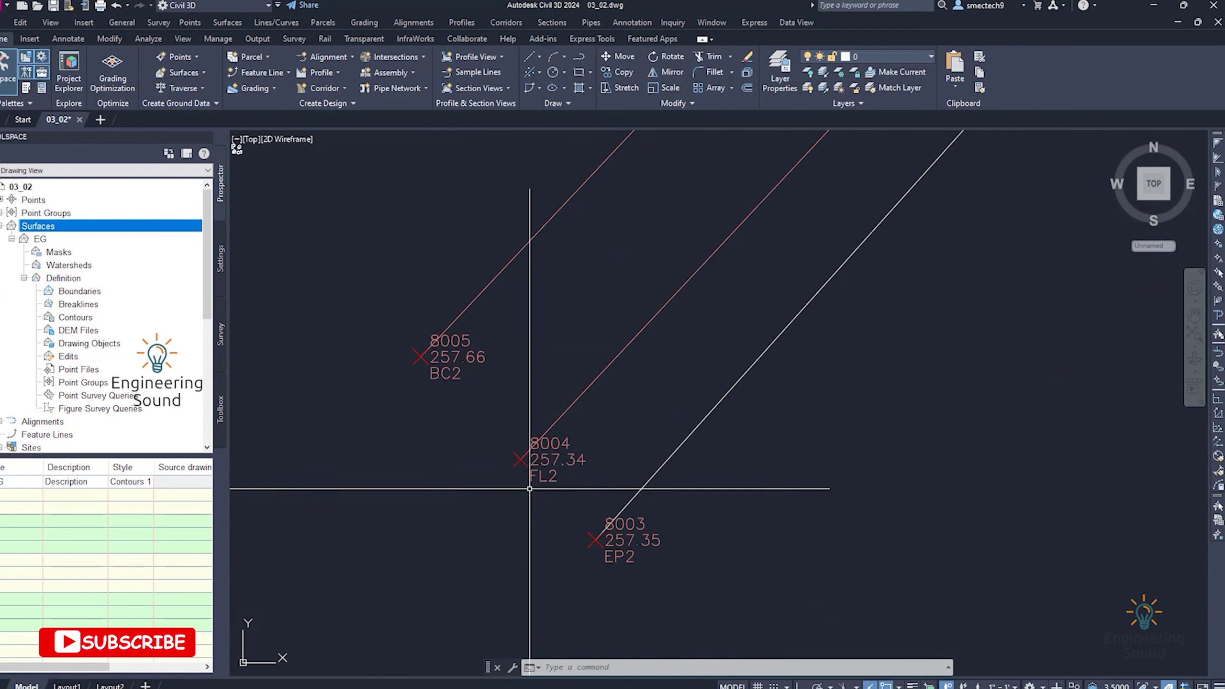
scroll(545, 493, down, 5)
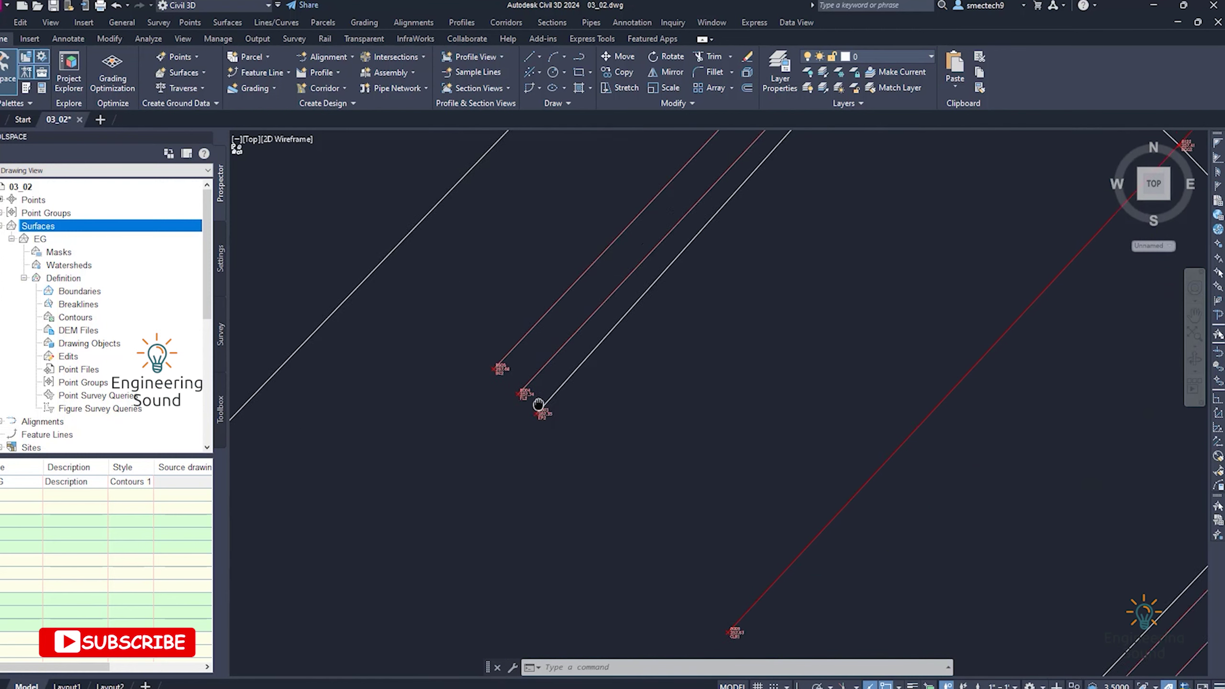
Pan toward centerline point 8009 and across the road's edge and flowline points
middle_drag(531, 435, 468, 319)
scroll(604, 462, up, 8)
scroll(597, 465, up, 2)
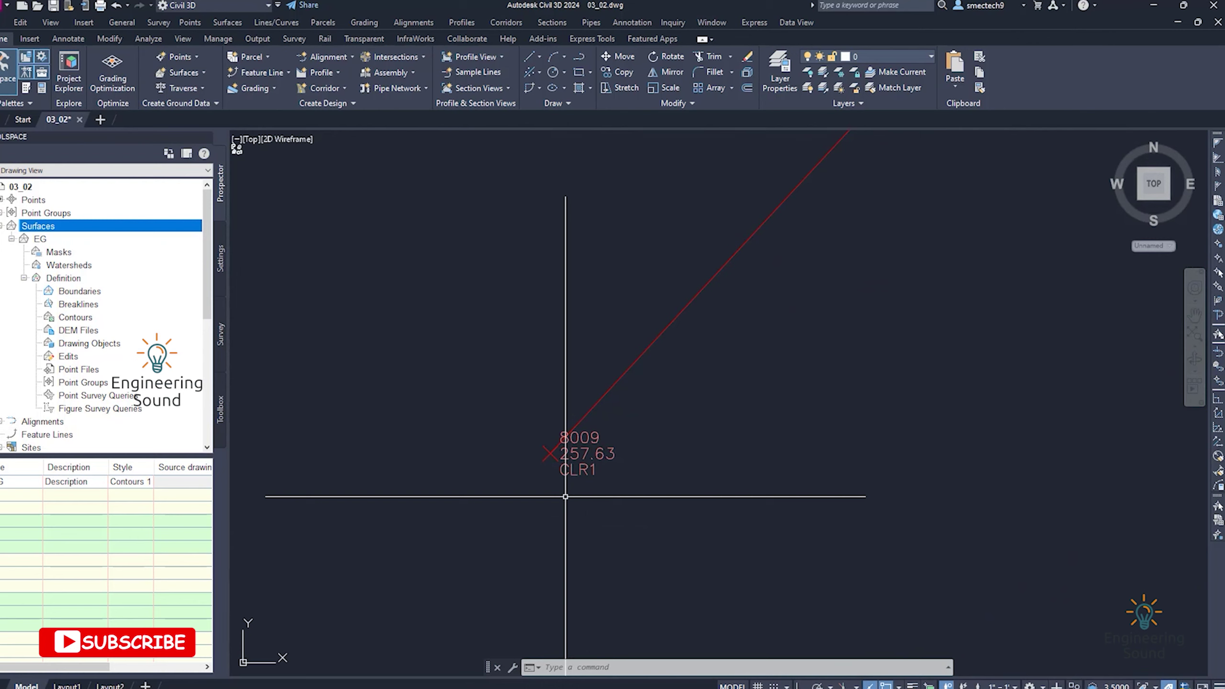
scroll(565, 496, down, 5)
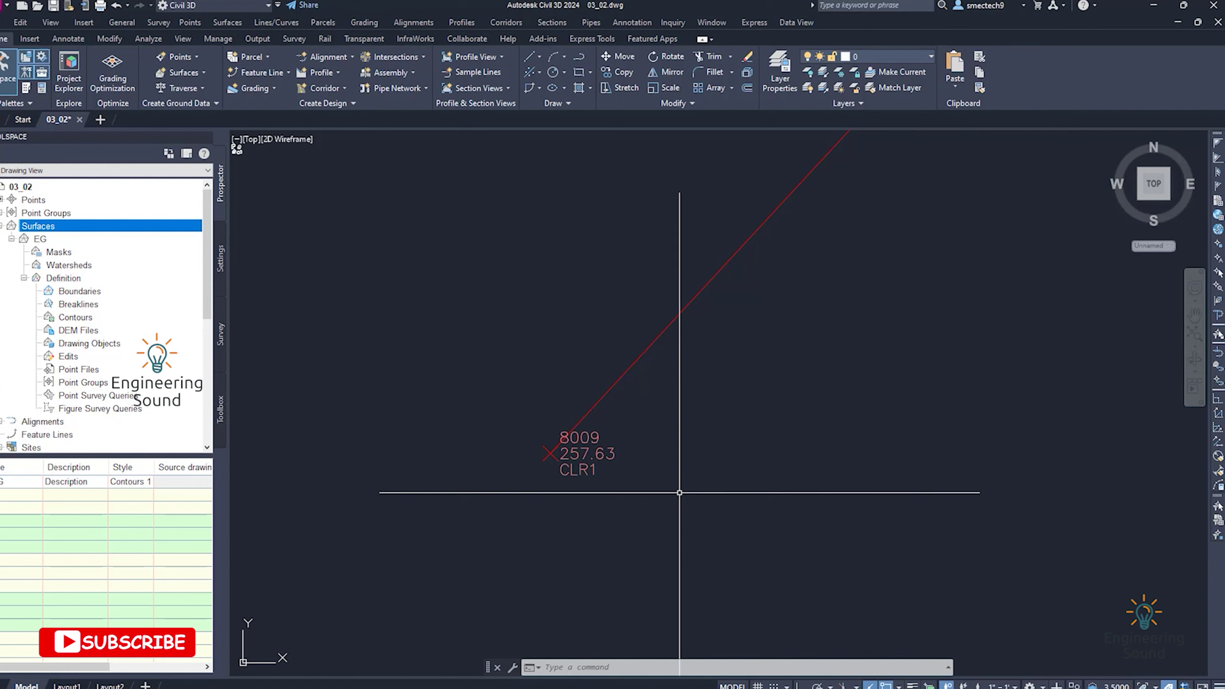
middle_drag(702, 357, 656, 418)
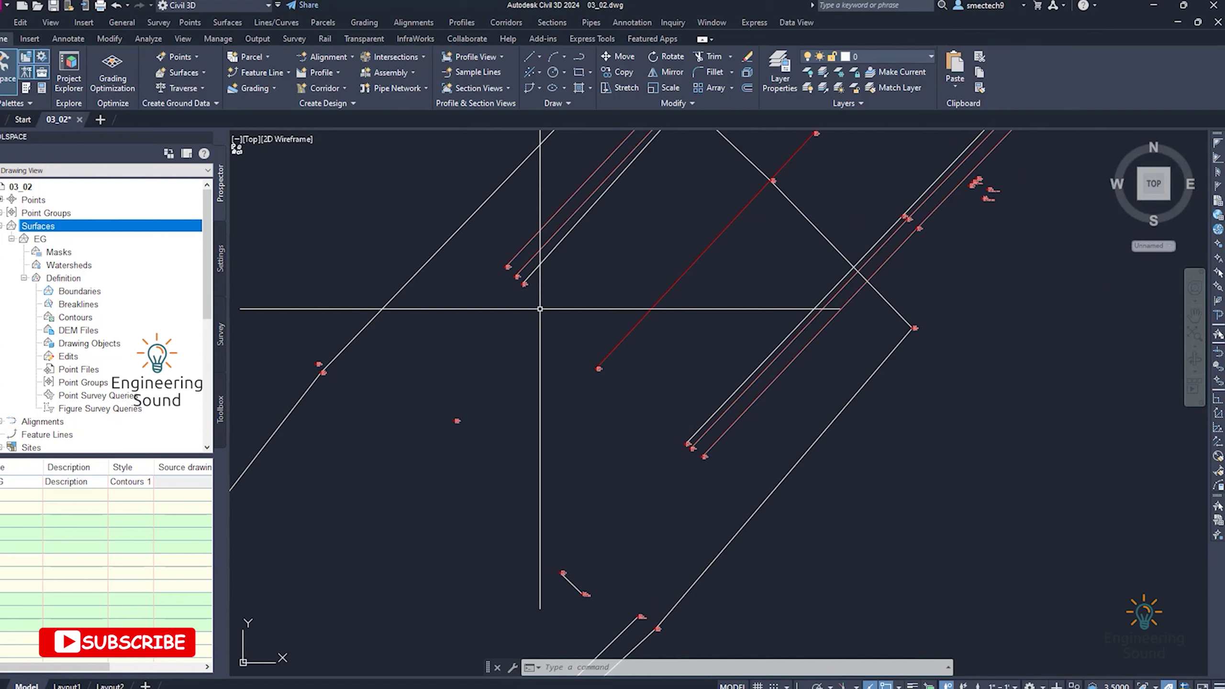
middle_drag(540, 309, 474, 355)
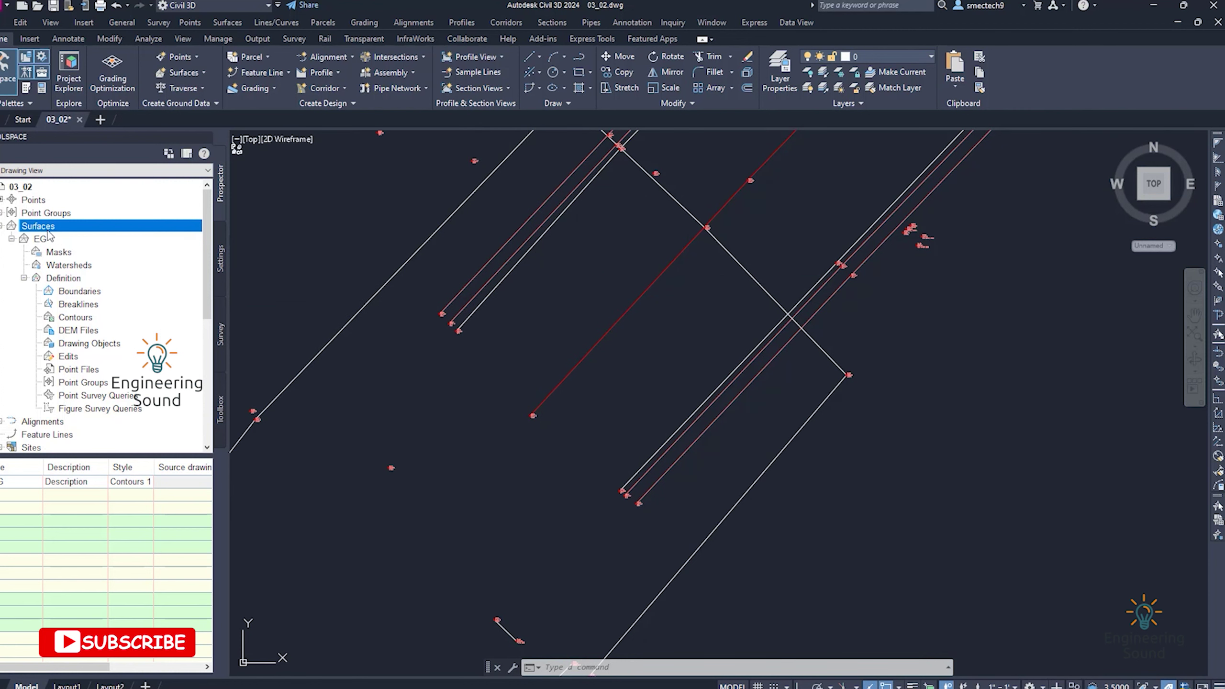
Start a new point group named EG ROAD with Basic point style
click(1, 226)
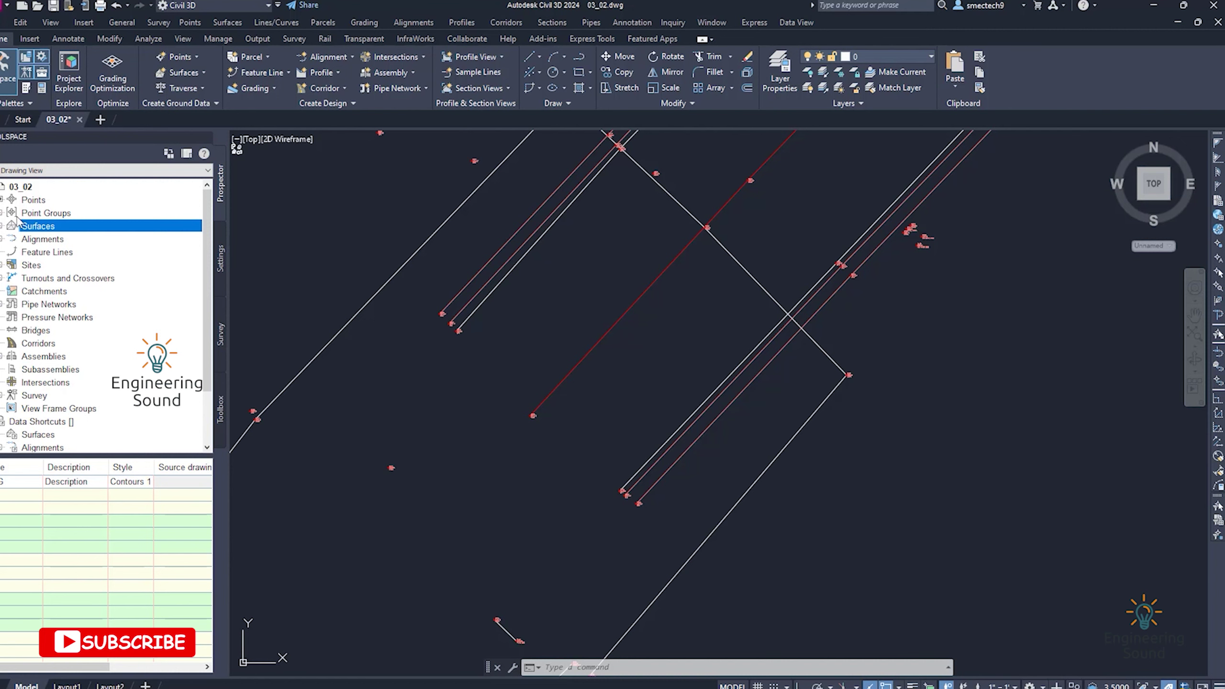
right_click(37, 214)
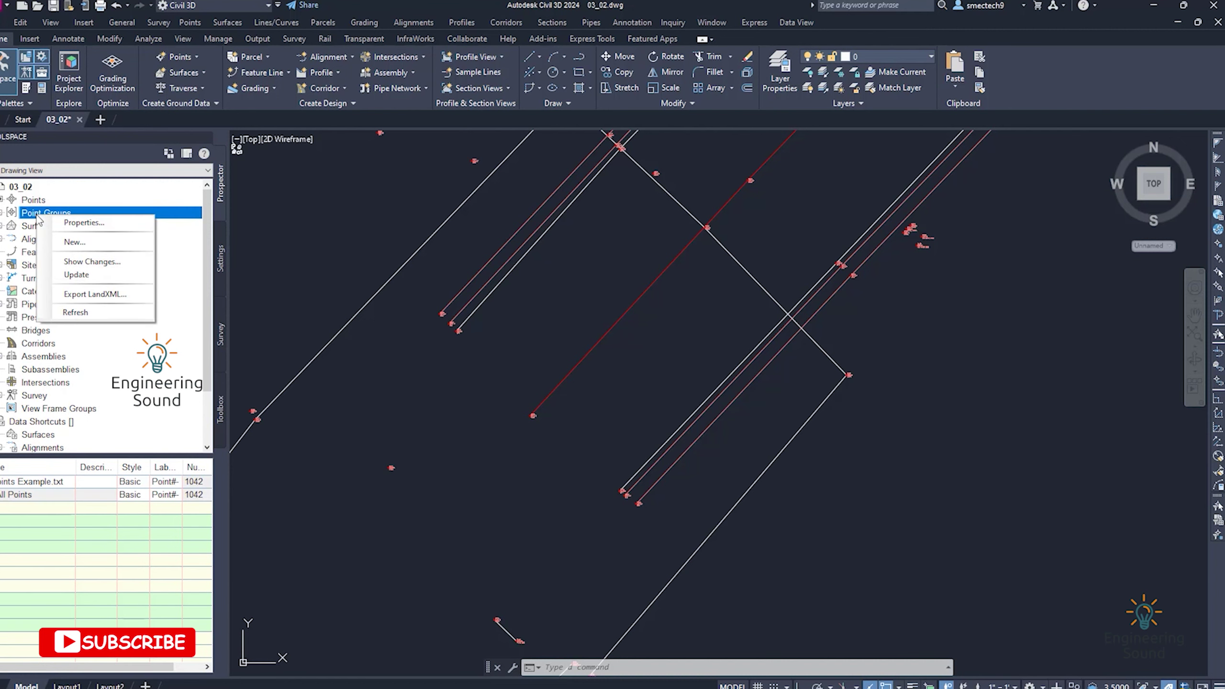
click(86, 245)
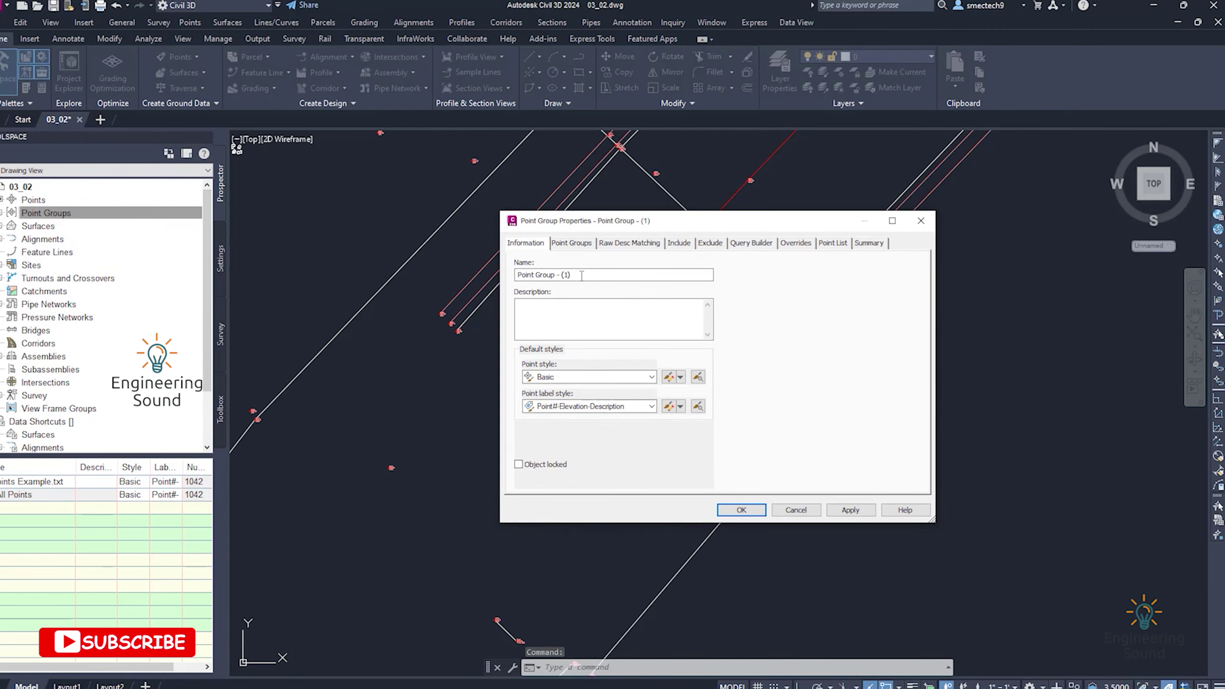
drag(582, 275, 516, 275)
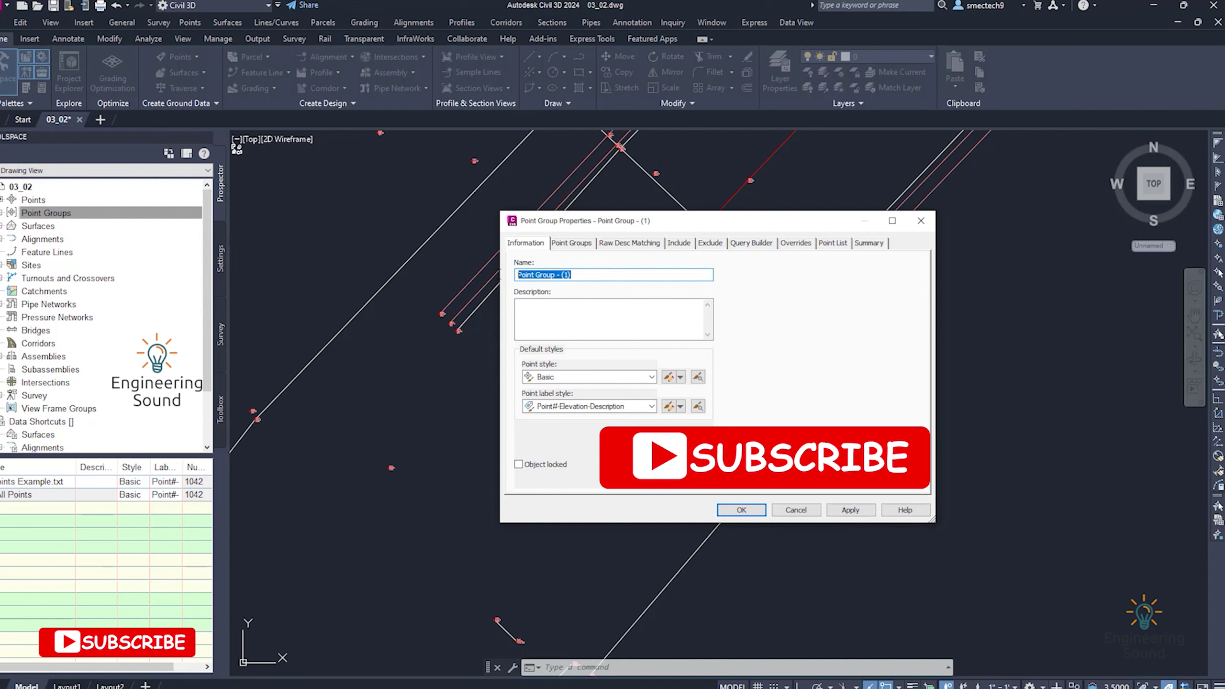
text(e)
key(BackSpace)
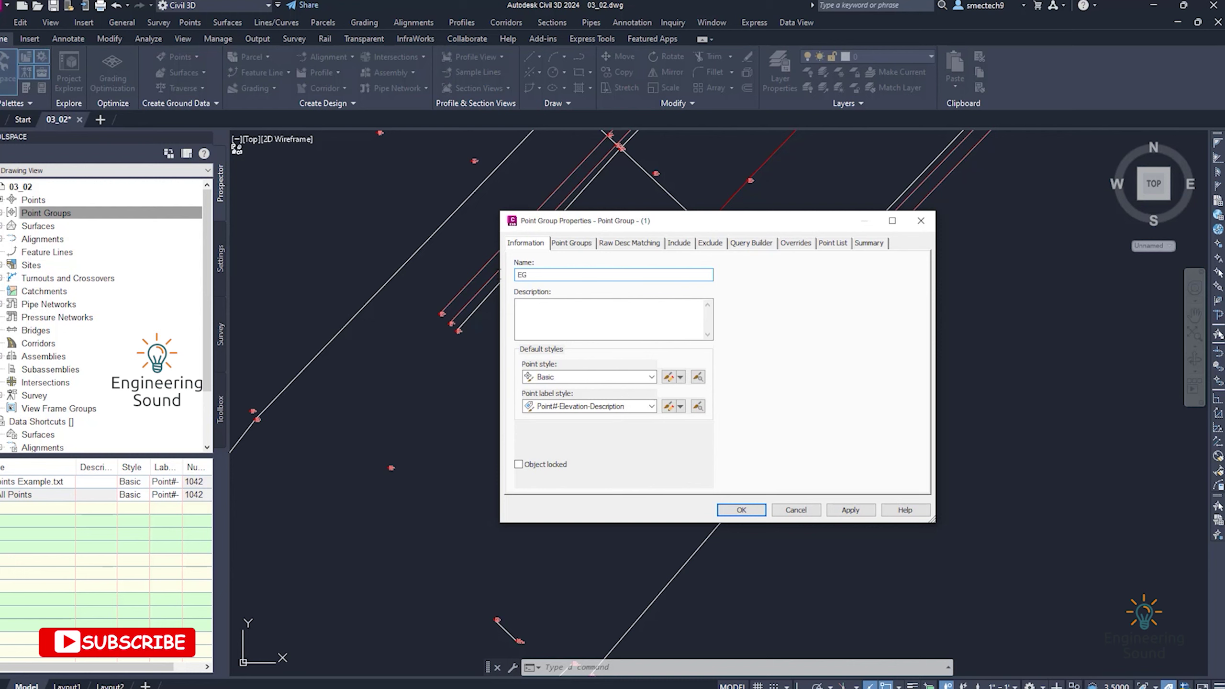
text(EG ROAD)
click(581, 378)
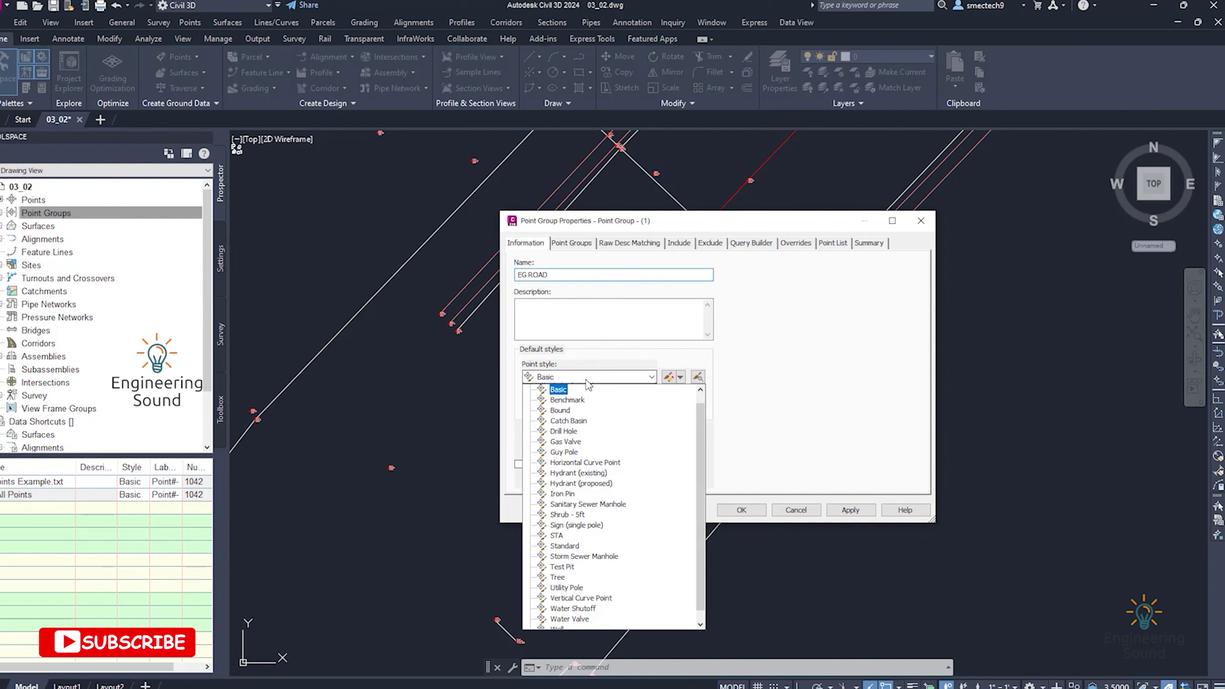
click(585, 377)
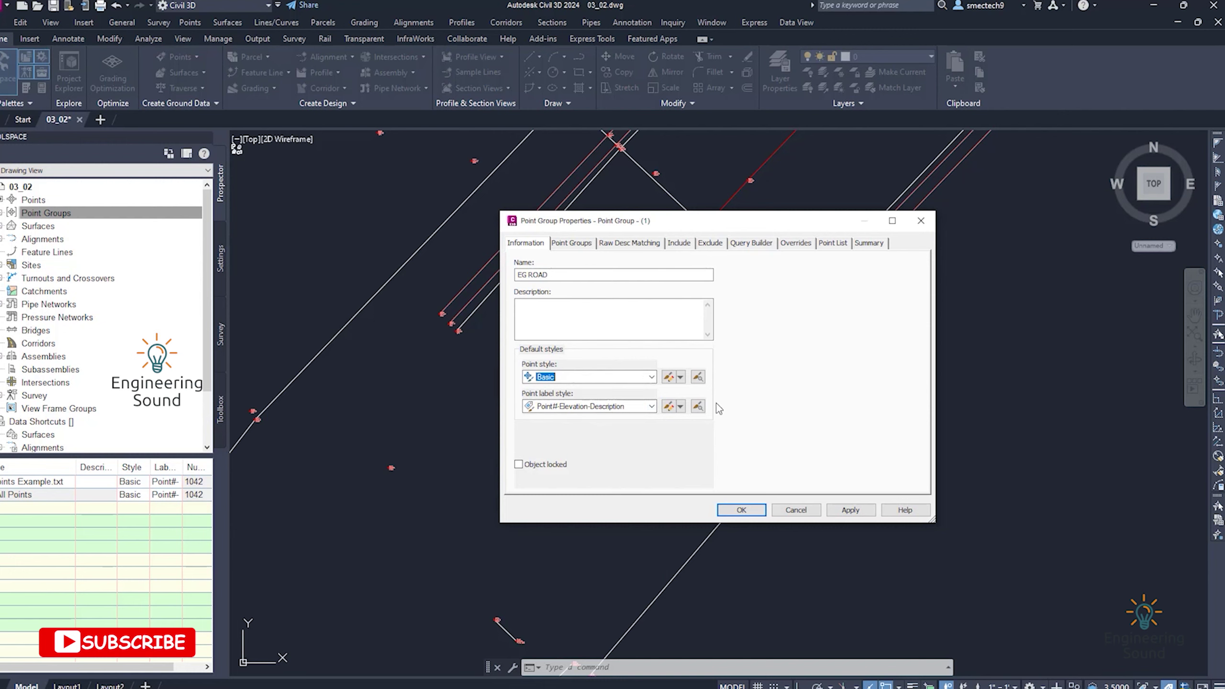
Review EG ROAD's Point Groups, Raw Desc Matching and Point List tabs, ending on Include
click(573, 243)
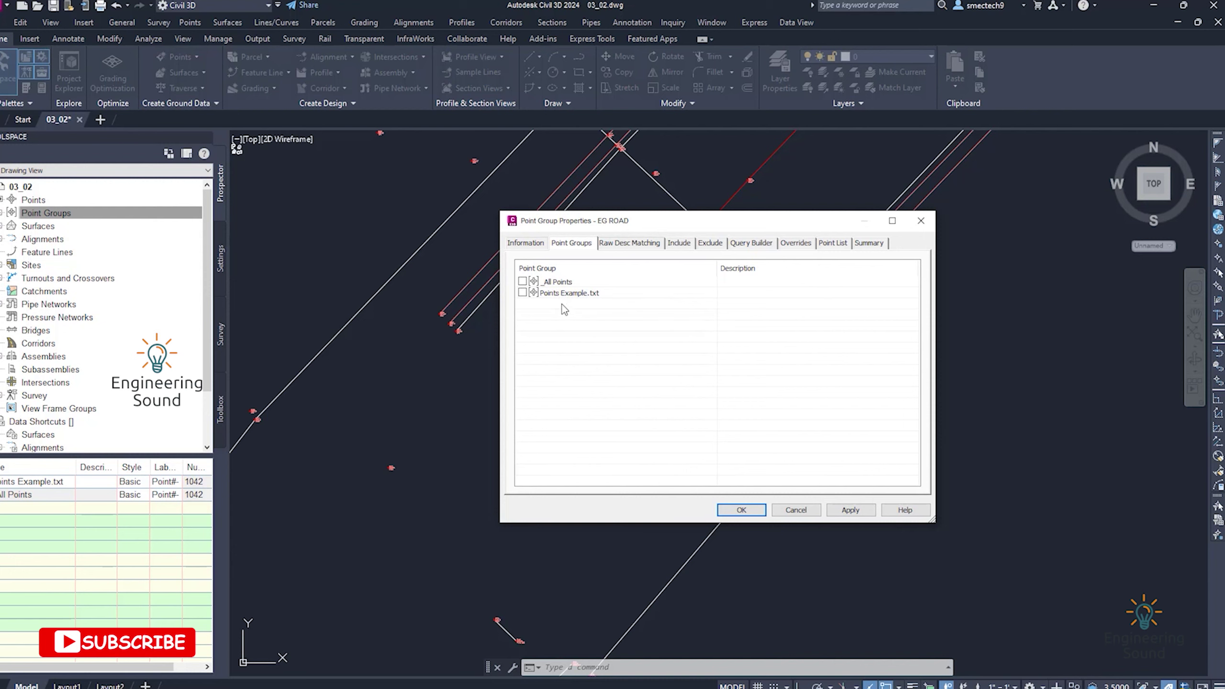
click(629, 244)
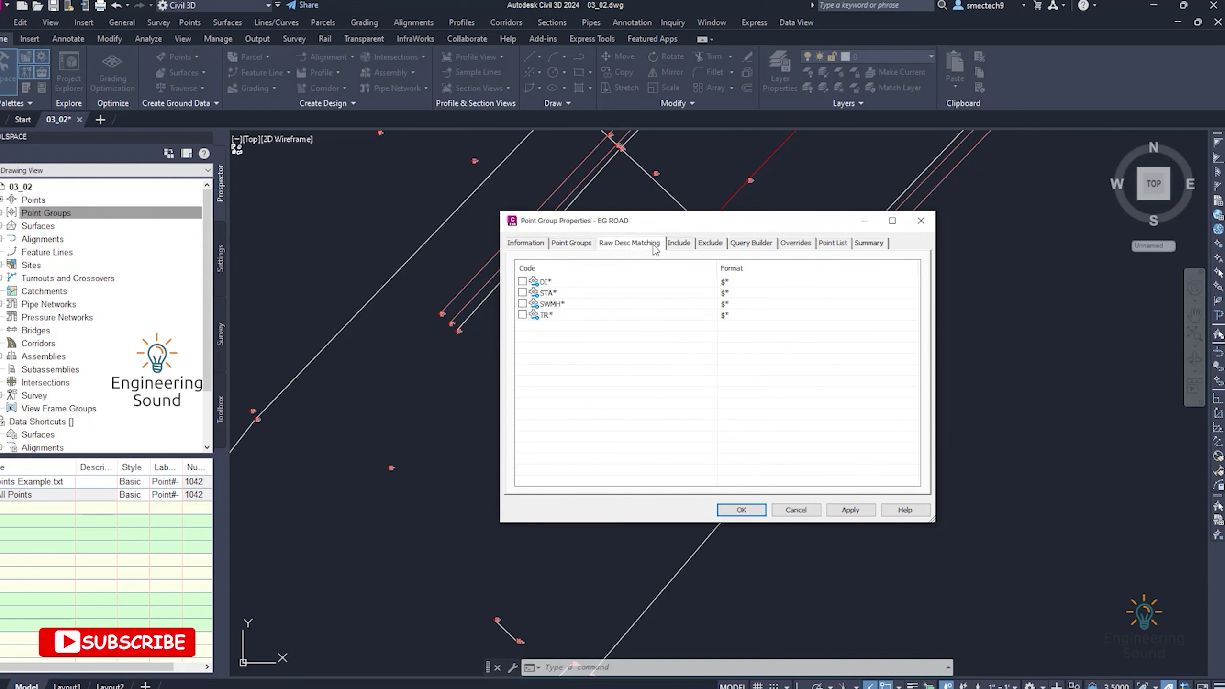
click(685, 244)
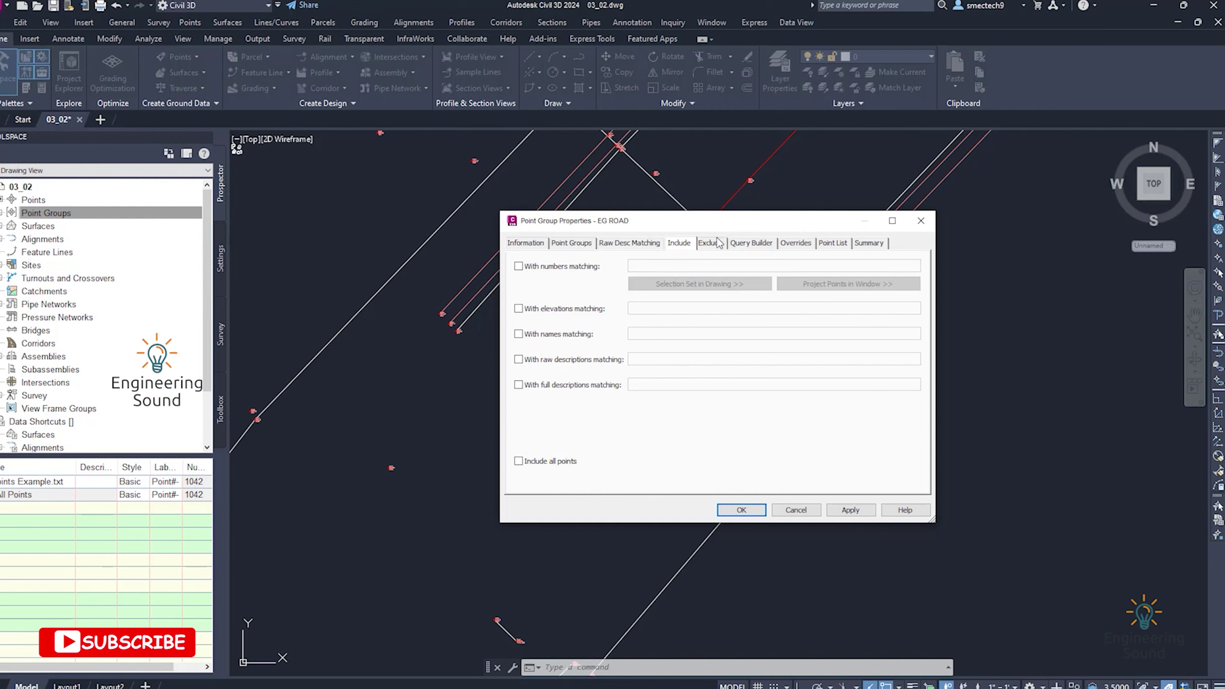
click(836, 244)
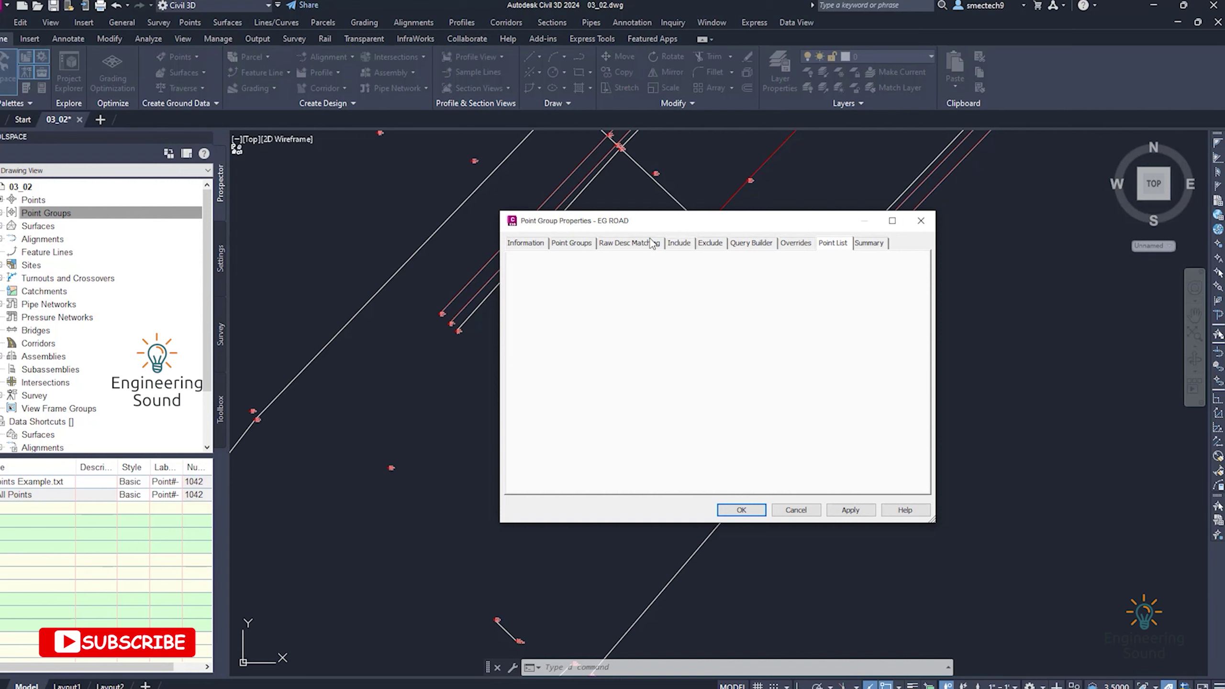
click(680, 244)
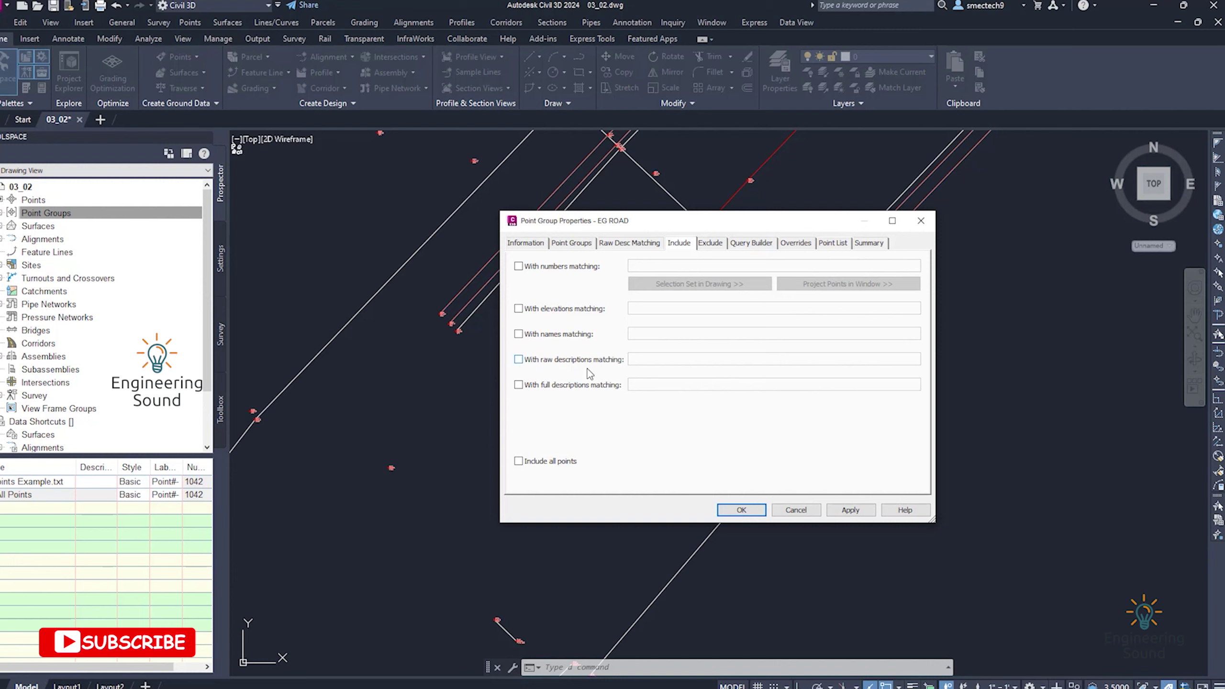
Include points with raw descriptions matching CLR*, EP*, FL*, BC* and apply the filter
click(518, 359)
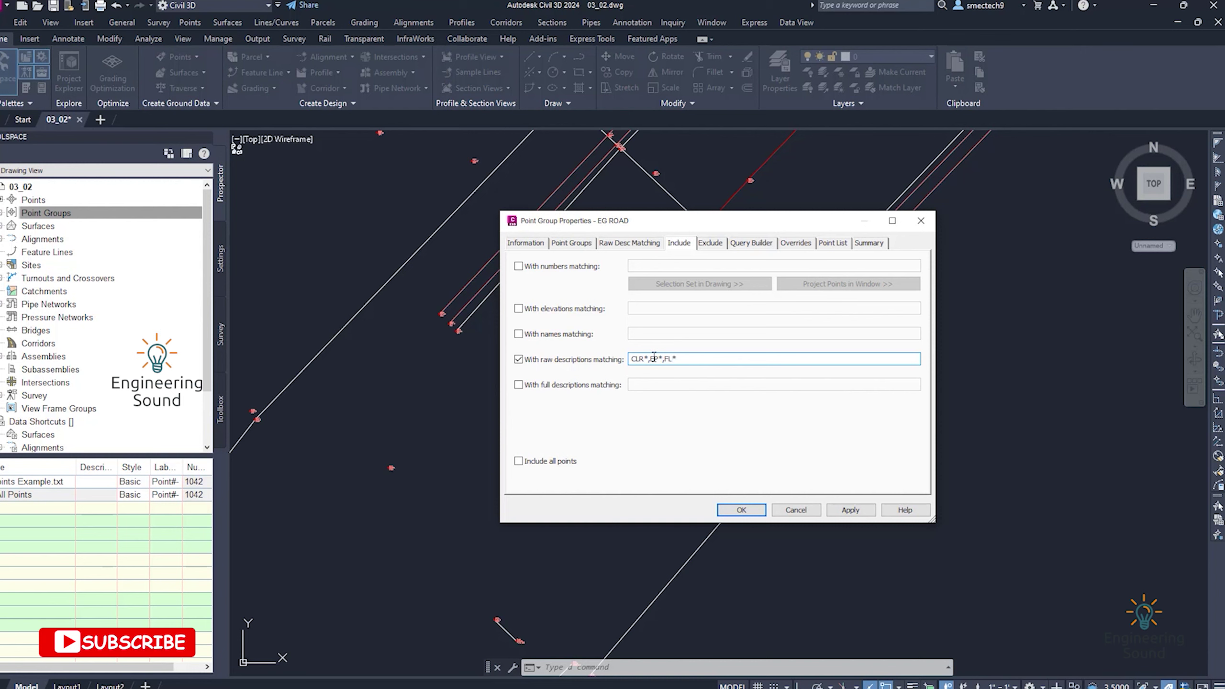
text(,BC*)
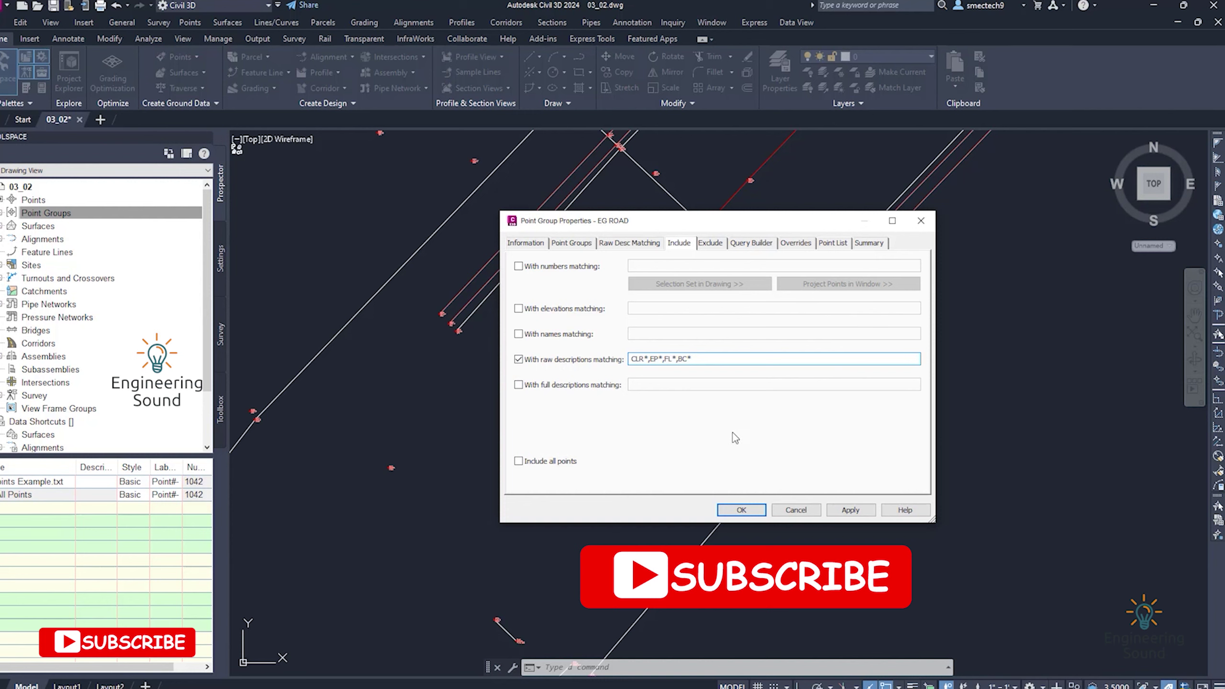
click(850, 509)
Scroll through the 112 matched road points in the Point List, then accept the group
click(832, 243)
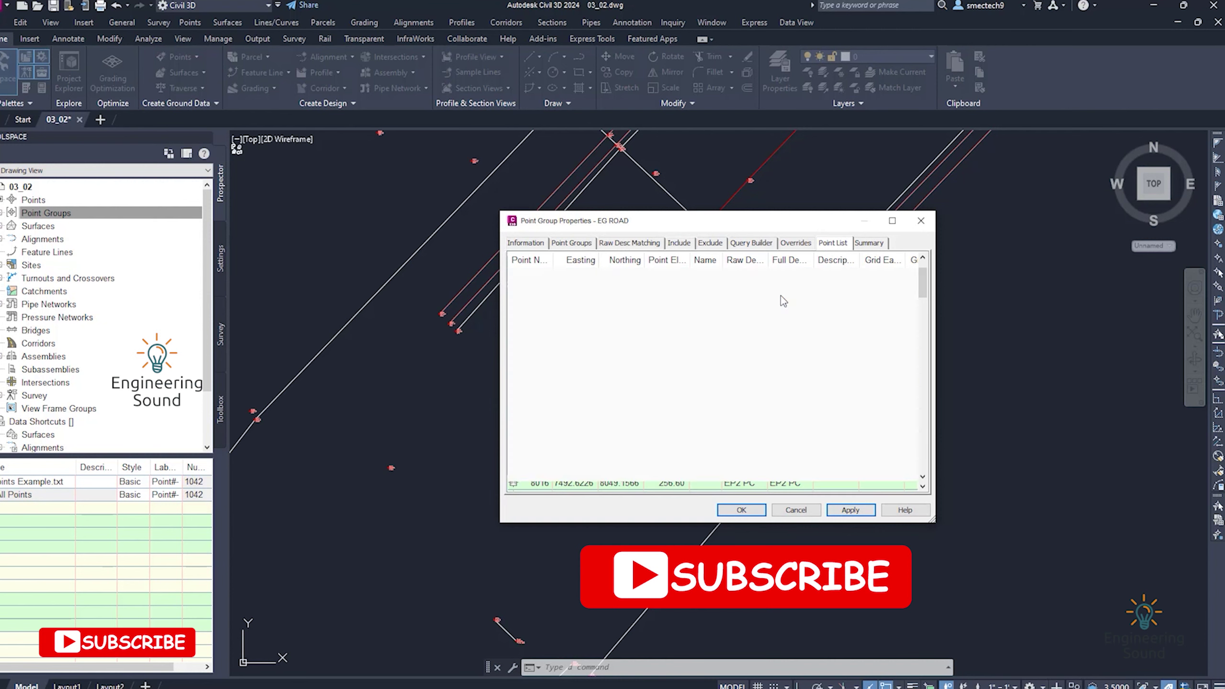
scroll(787, 314, down, 8)
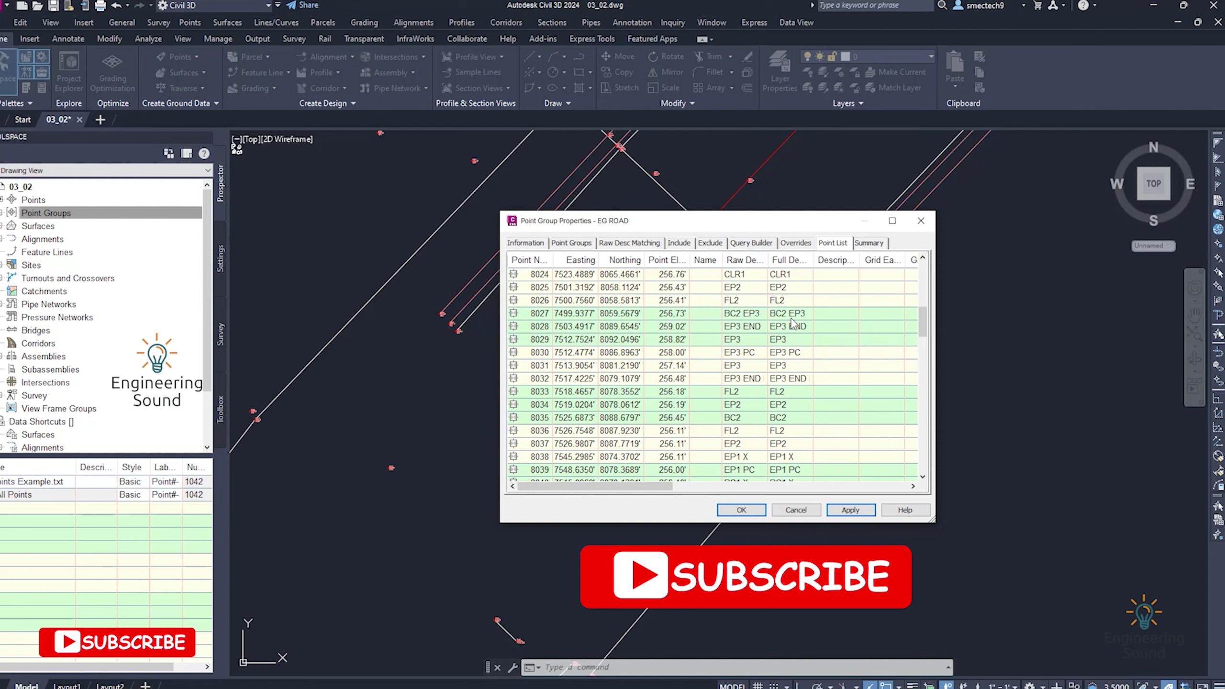
scroll(794, 326, down, 2)
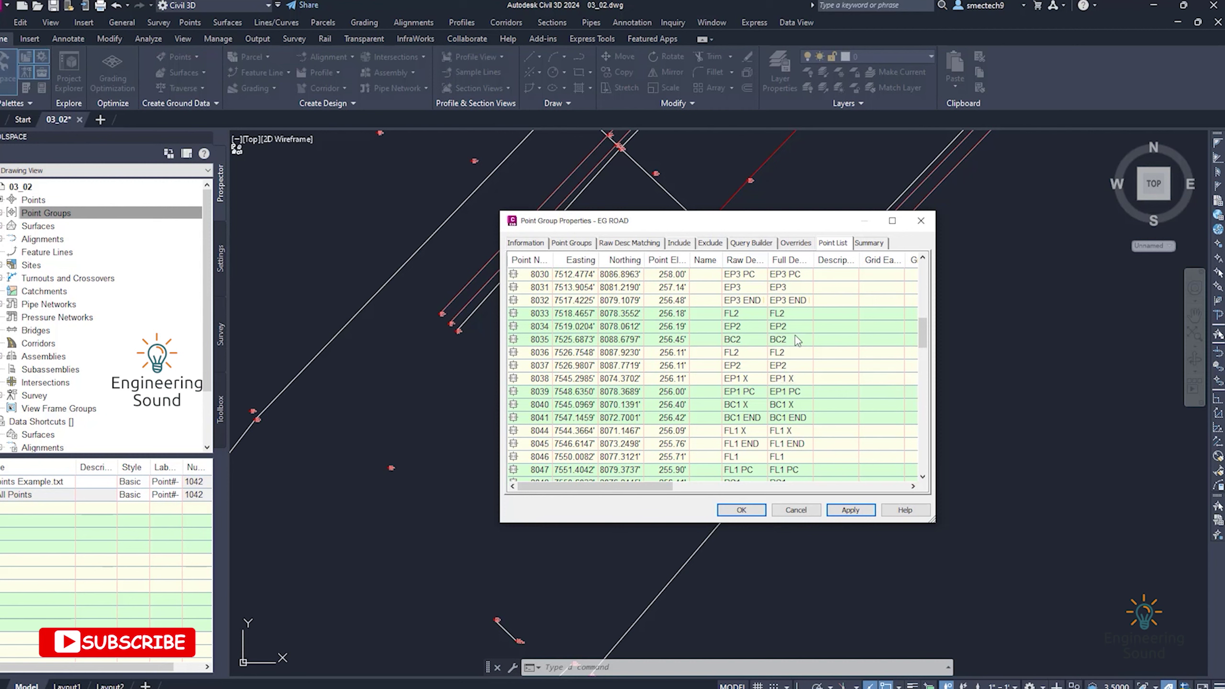
scroll(789, 377, down, 4)
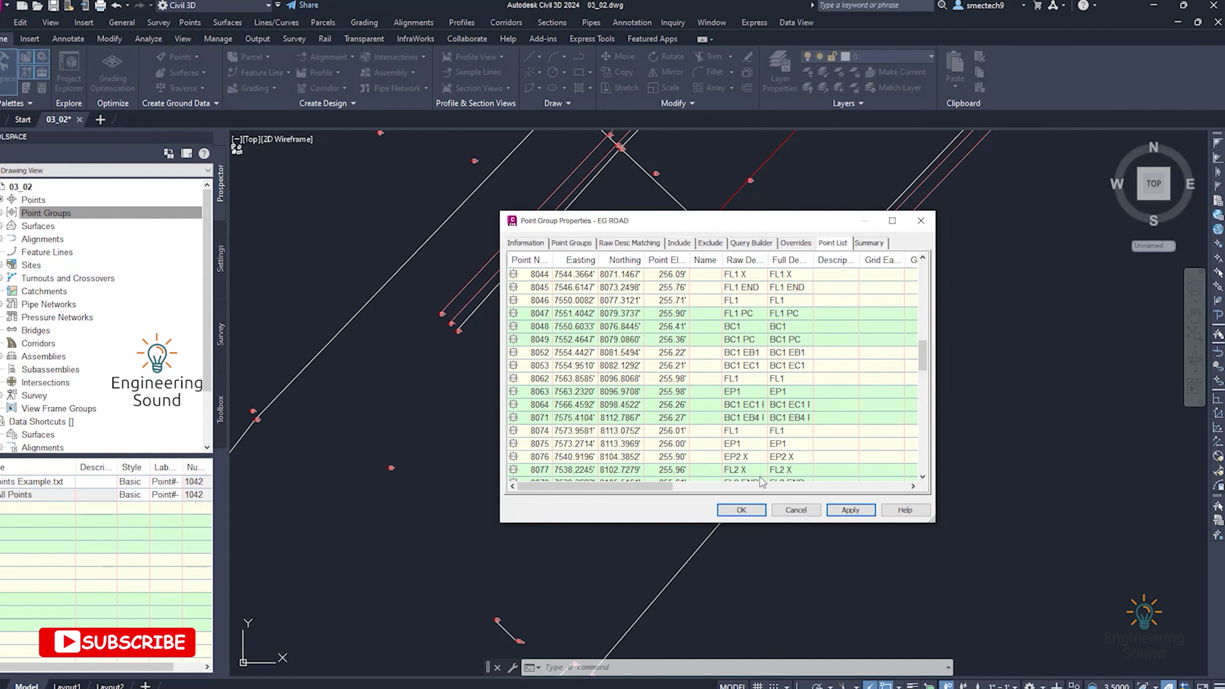
click(746, 512)
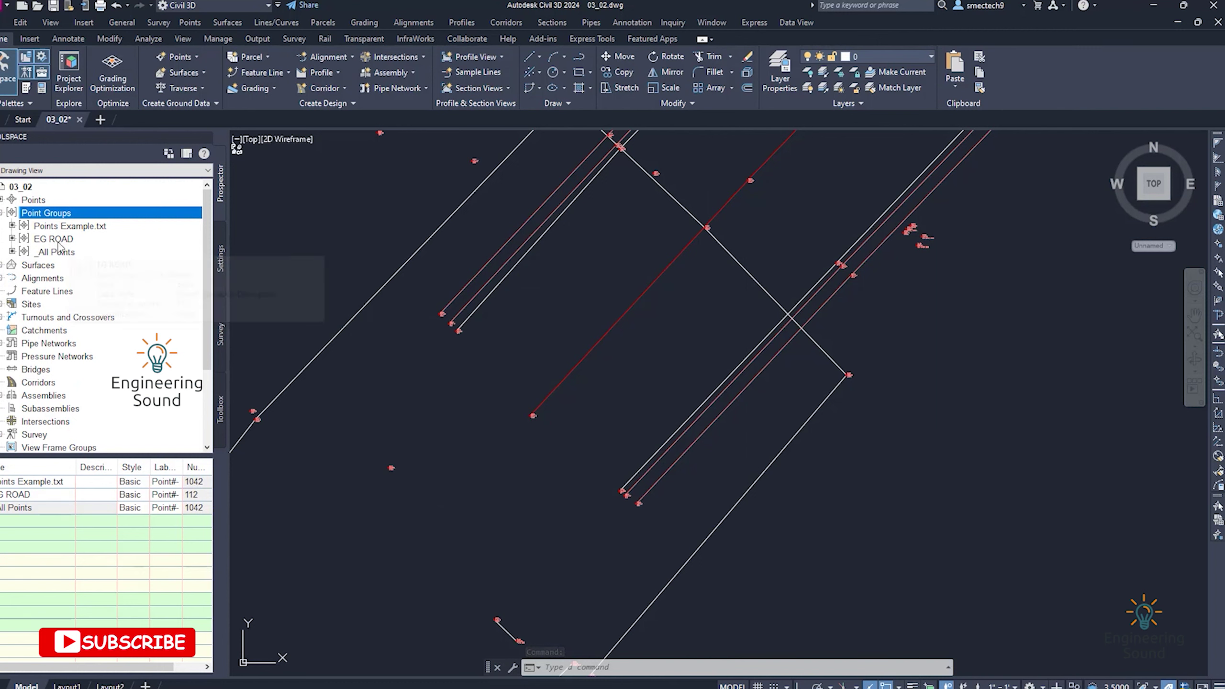
Collapse Point Groups and expand Surfaces to reach EG's Definition branch
click(2, 217)
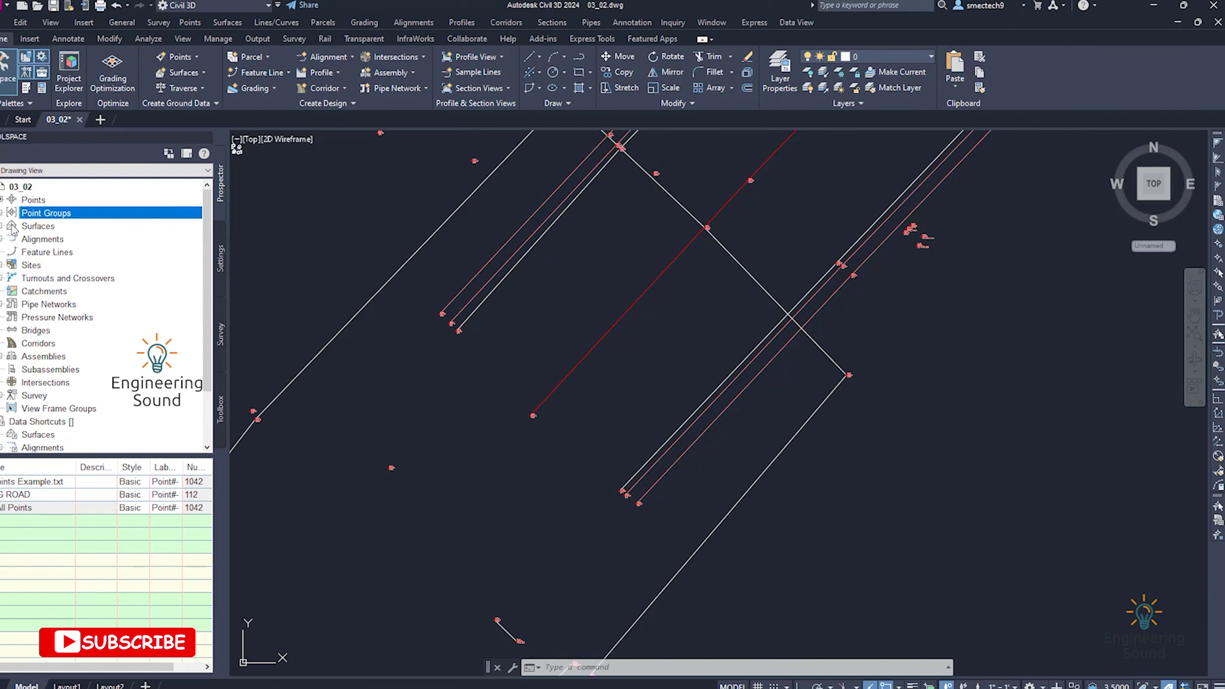
click(2, 227)
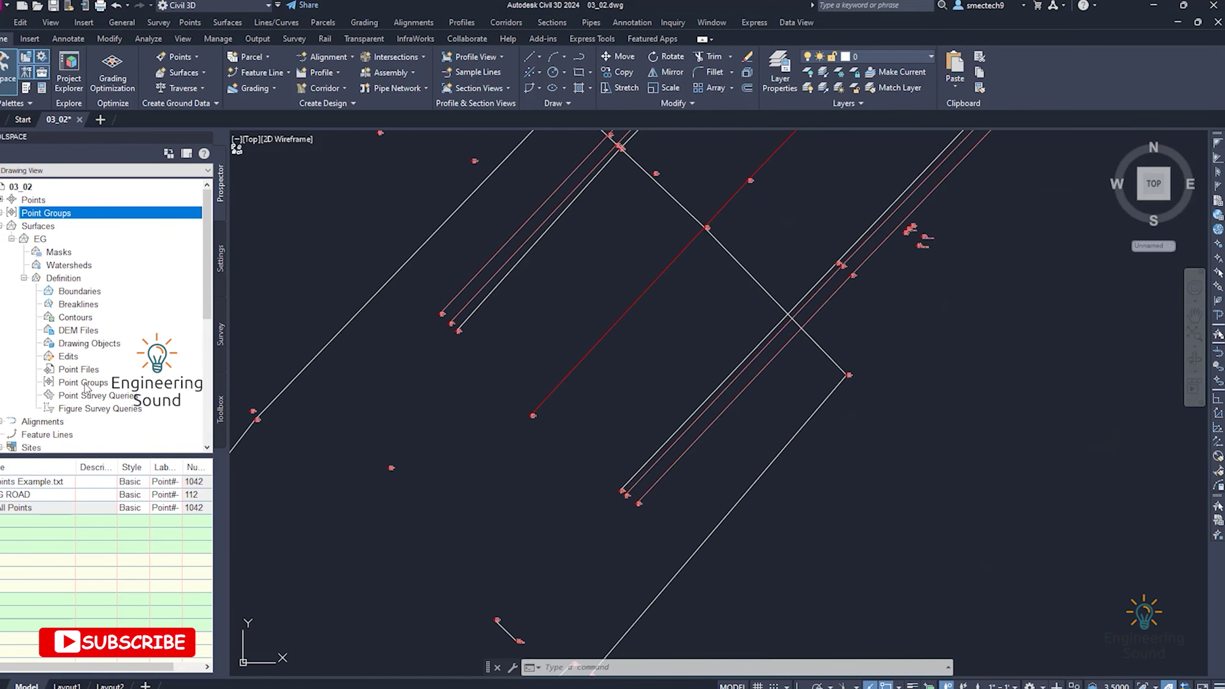
Add the EG ROAD point group to the EG surface's Point Groups definition
click(138, 386)
right_click(90, 386)
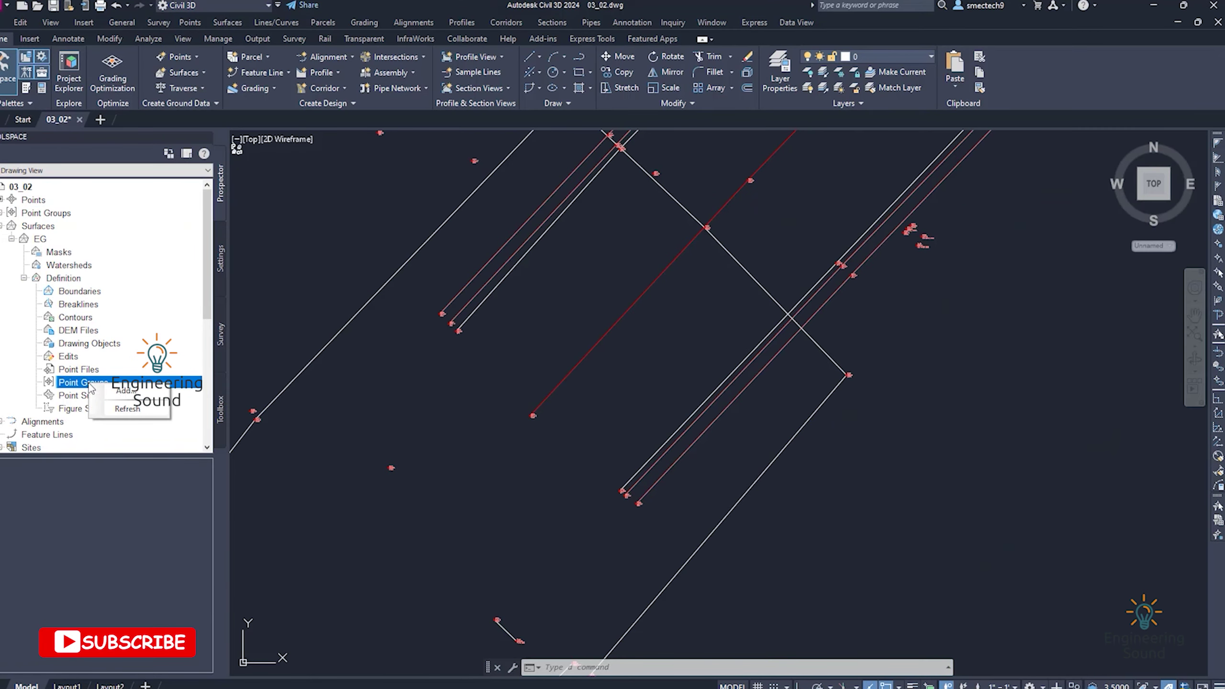
click(124, 391)
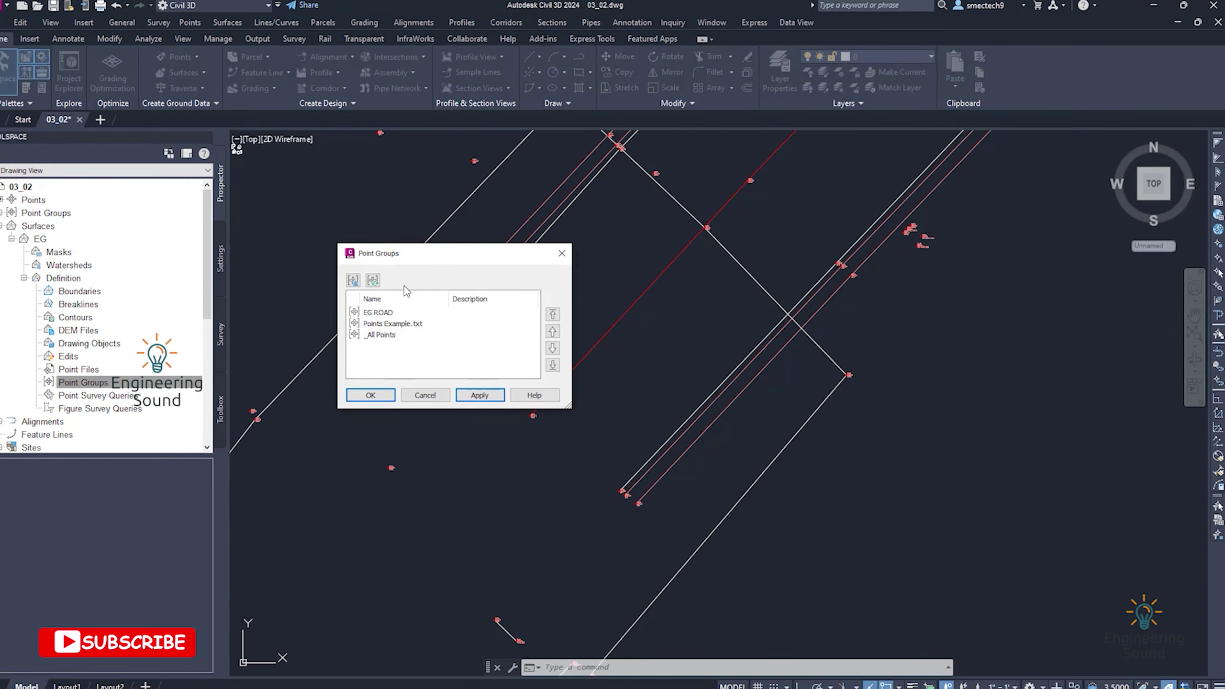
click(374, 314)
click(494, 400)
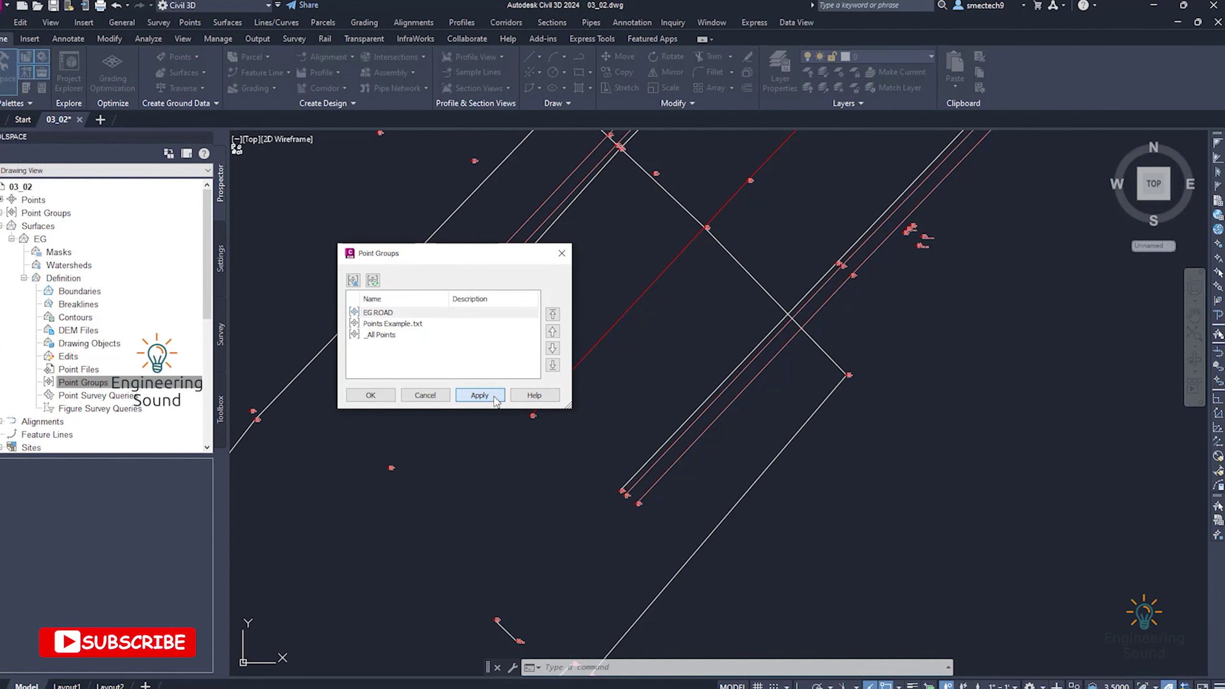
click(370, 395)
scroll(632, 334, down, 5)
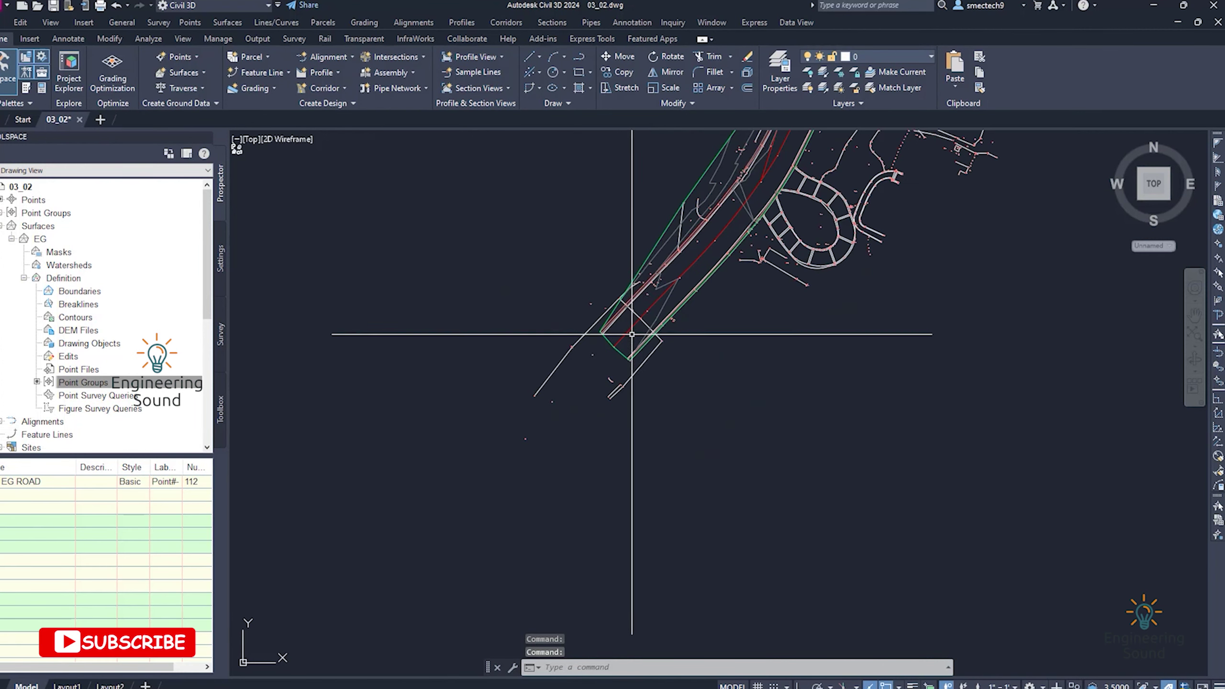
Pan along the road to its southern part and recentre on the loop
middle_drag(632, 334, 547, 405)
middle_drag(631, 266, 591, 308)
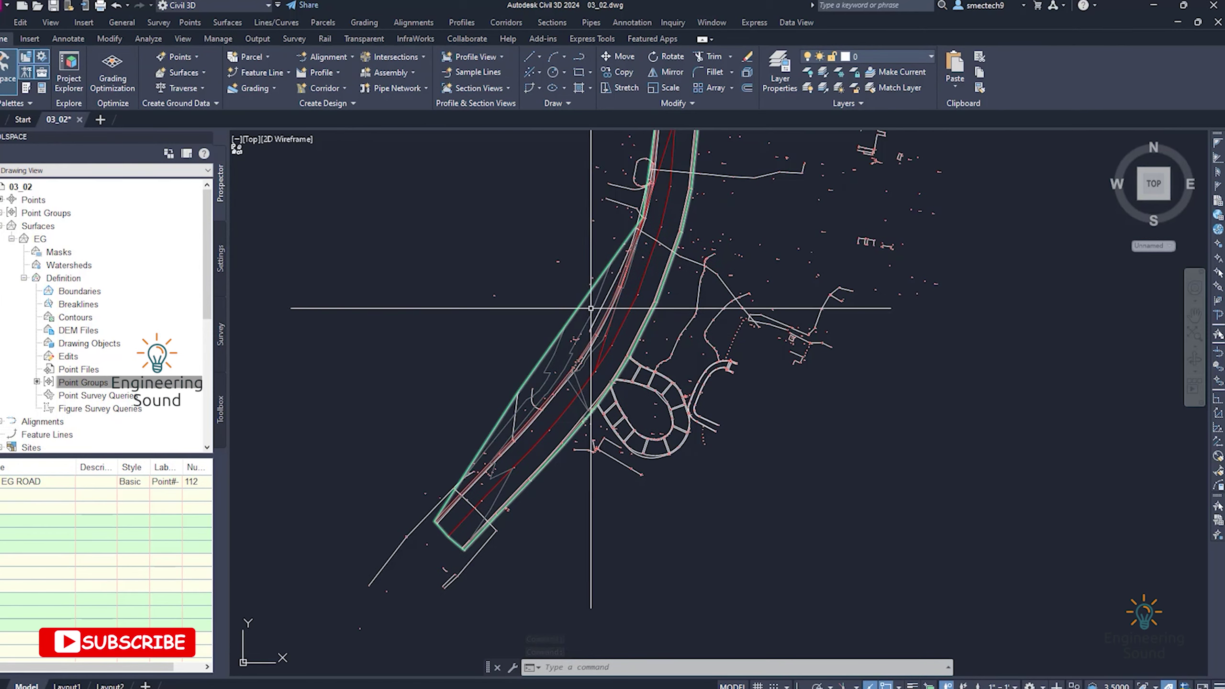
middle_drag(641, 227, 620, 272)
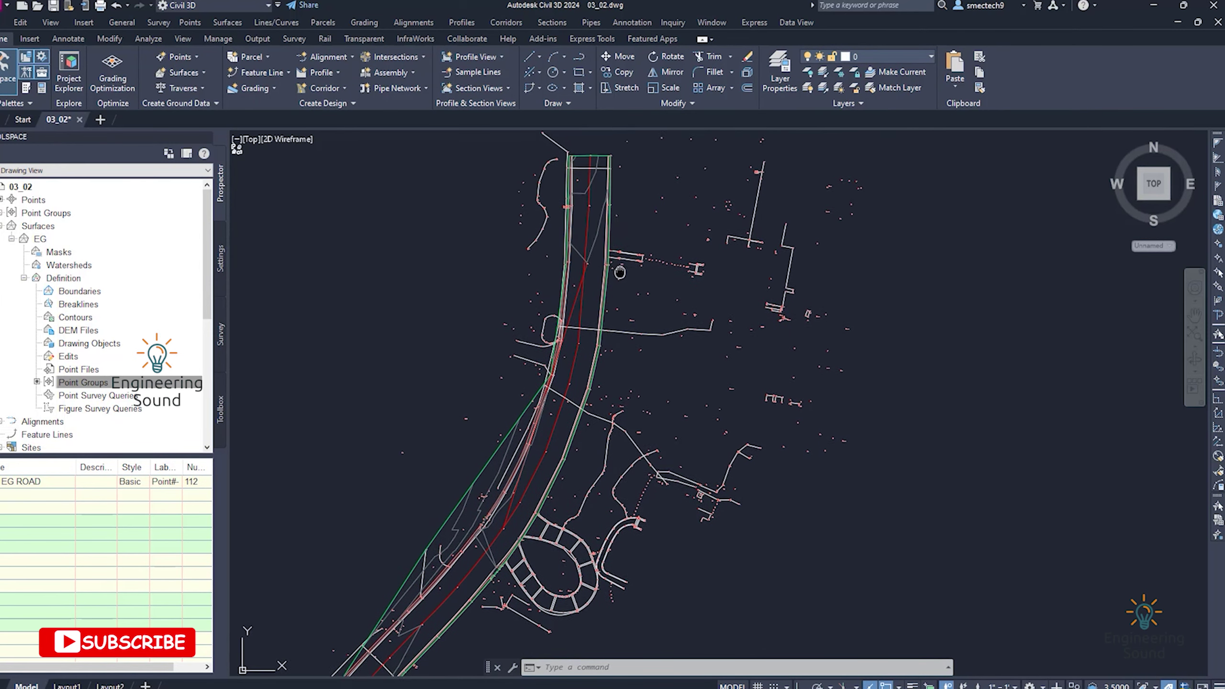
middle_drag(627, 415, 640, 147)
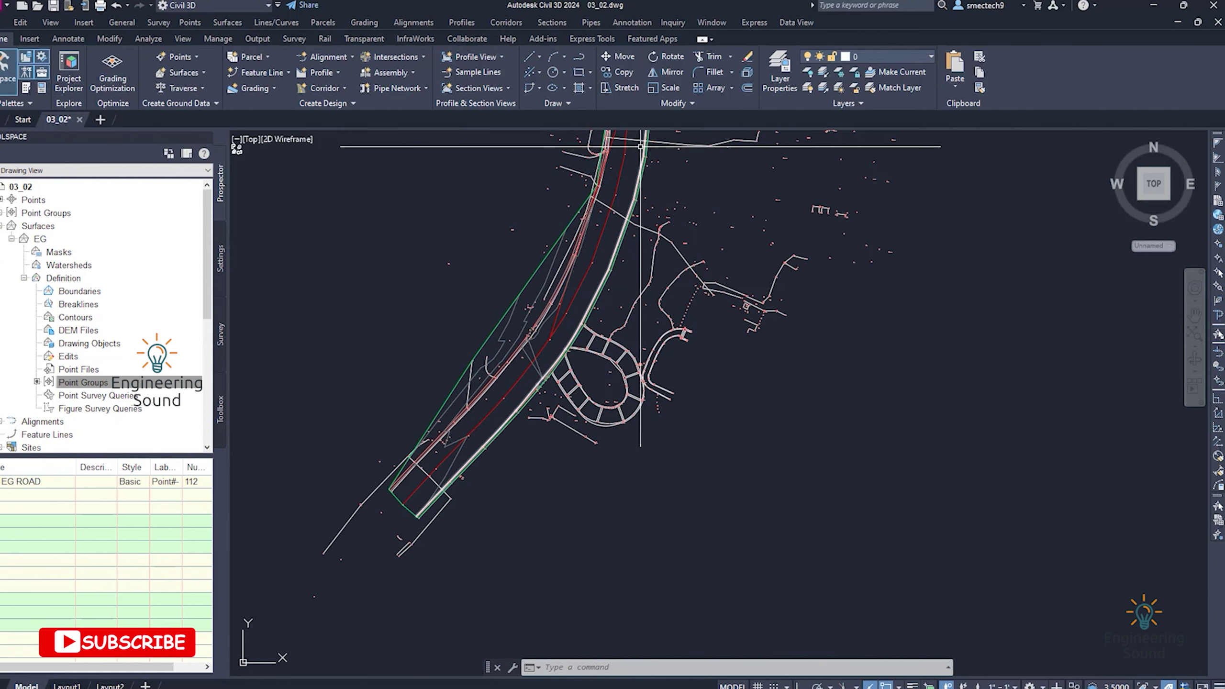
scroll(503, 385, up, 3)
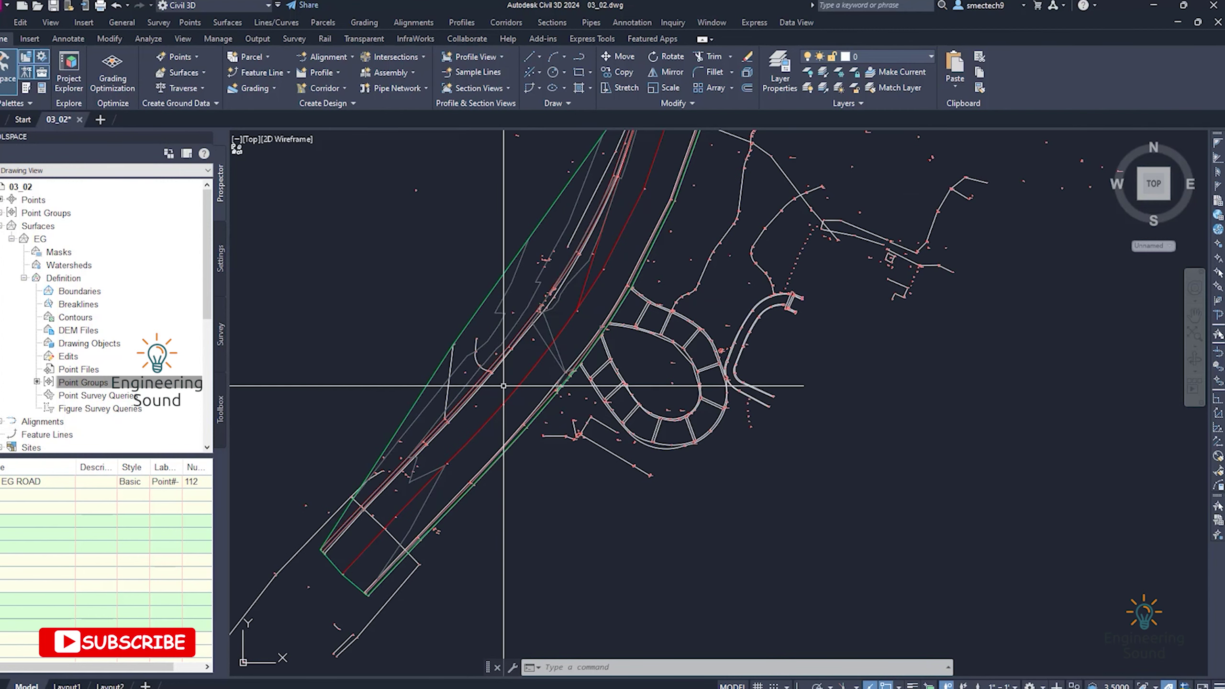
scroll(499, 294, up, 2)
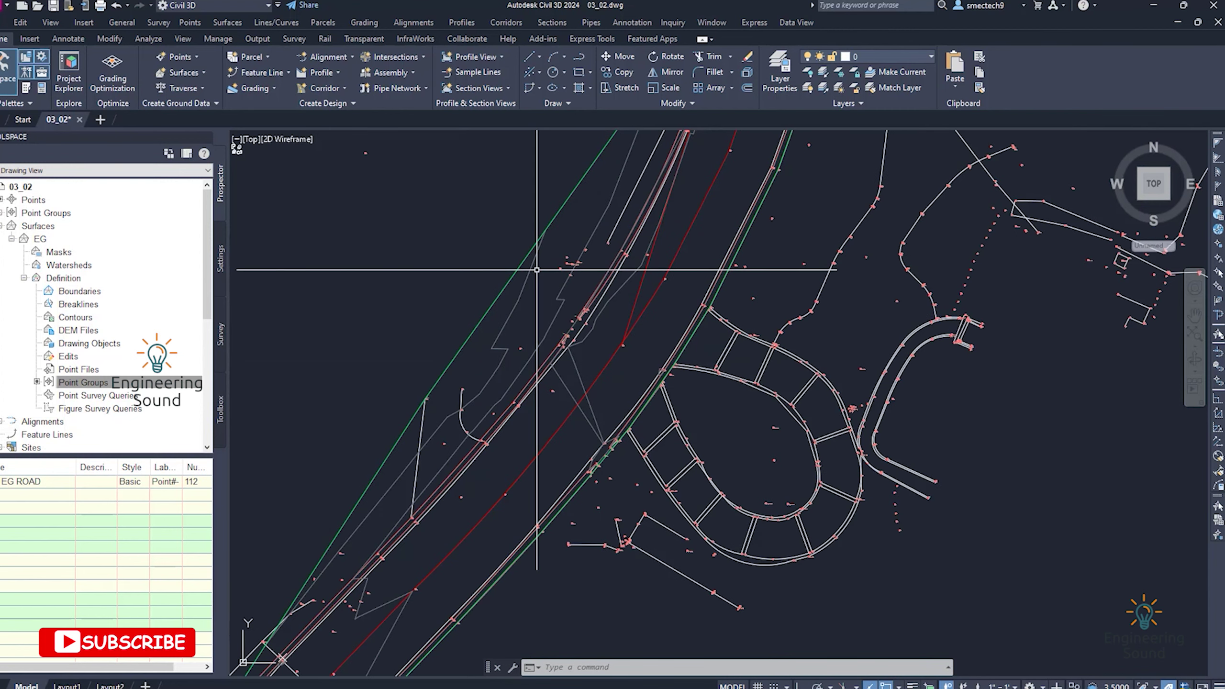
scroll(537, 270, down, 1)
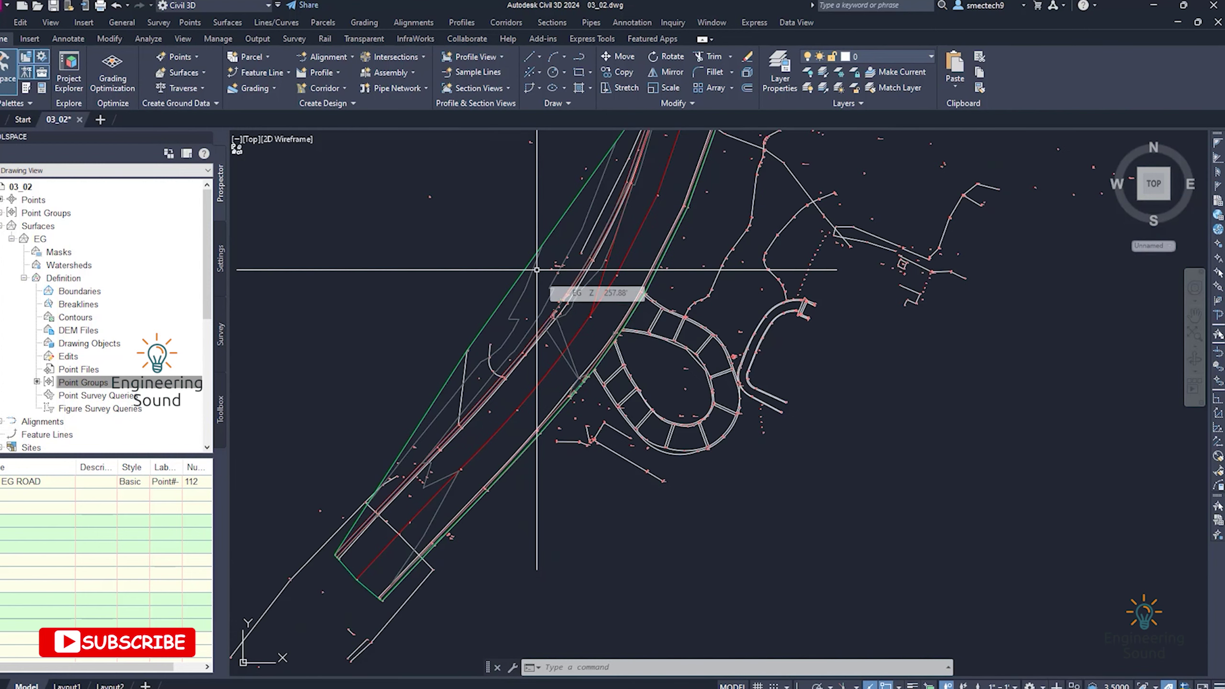
middle_drag(536, 339, 506, 309)
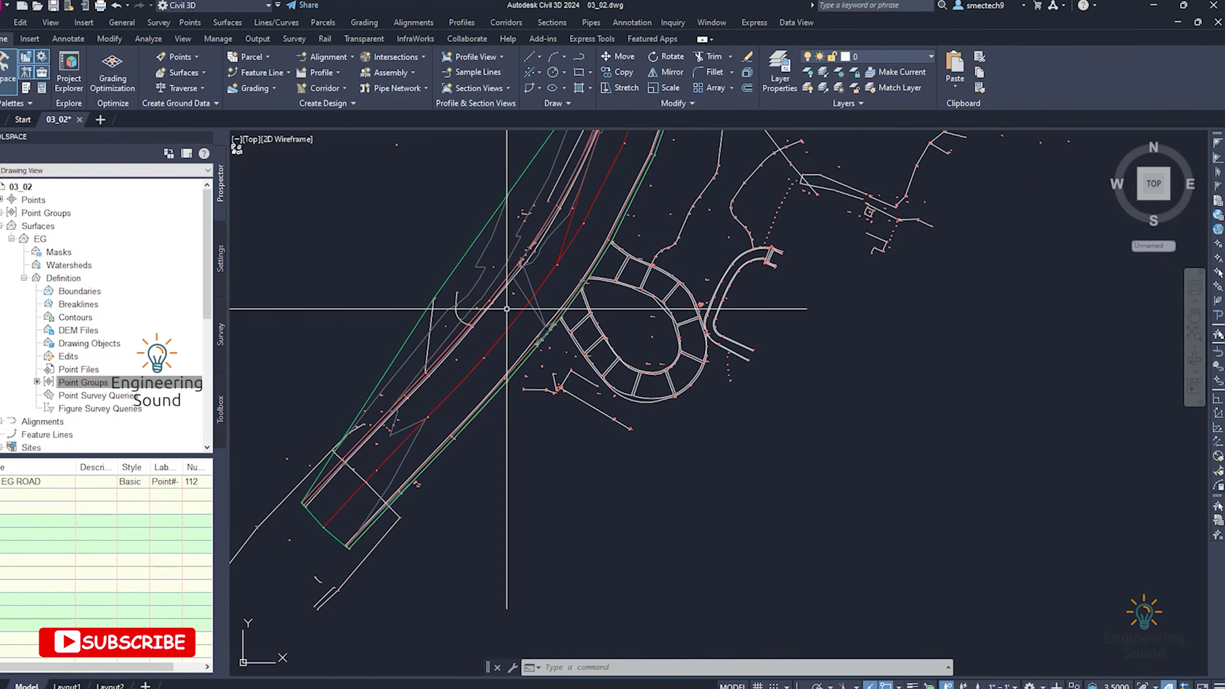
Zoom and pan to frame the roadway and cul-de-sac area
scroll(511, 288, up, 4)
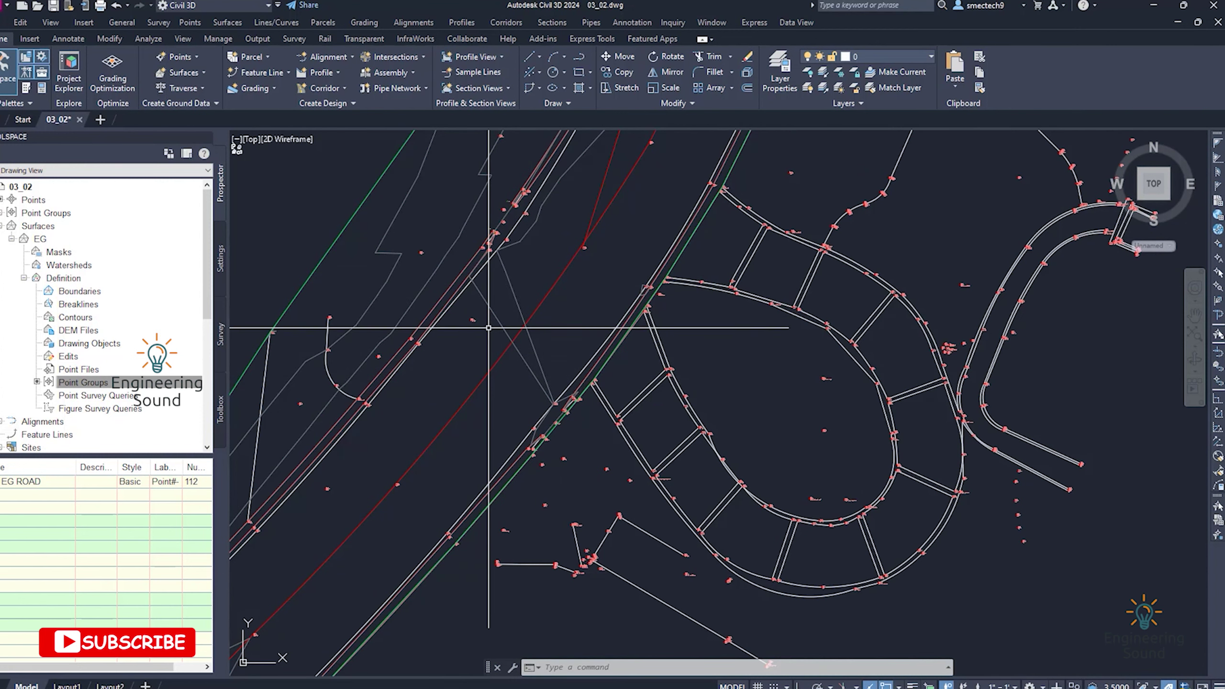
scroll(507, 309, down, 8)
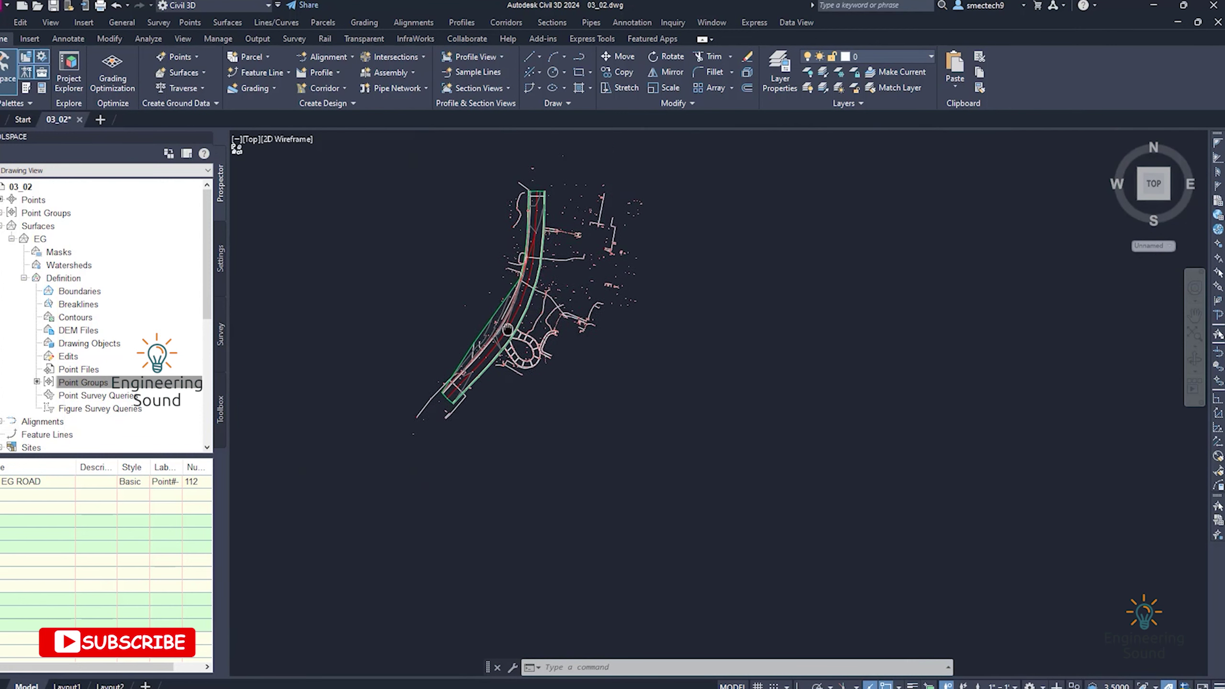
scroll(507, 330, up, 6)
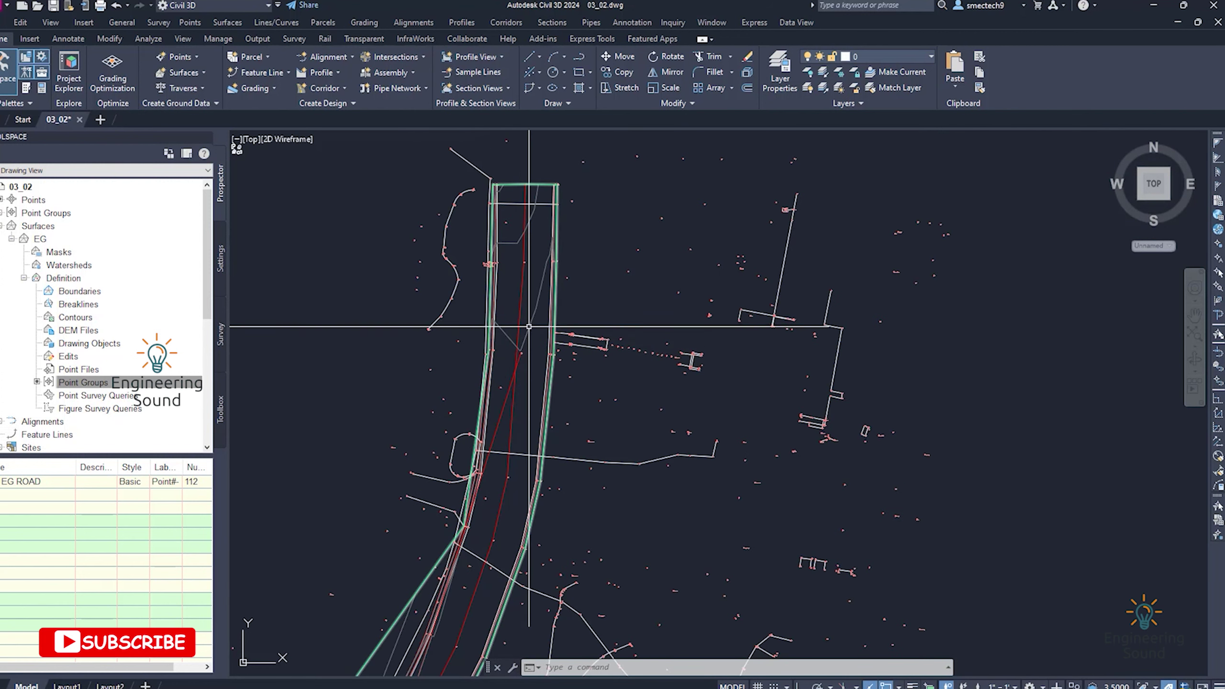
scroll(511, 299, down, 6)
scroll(514, 287, up, 8)
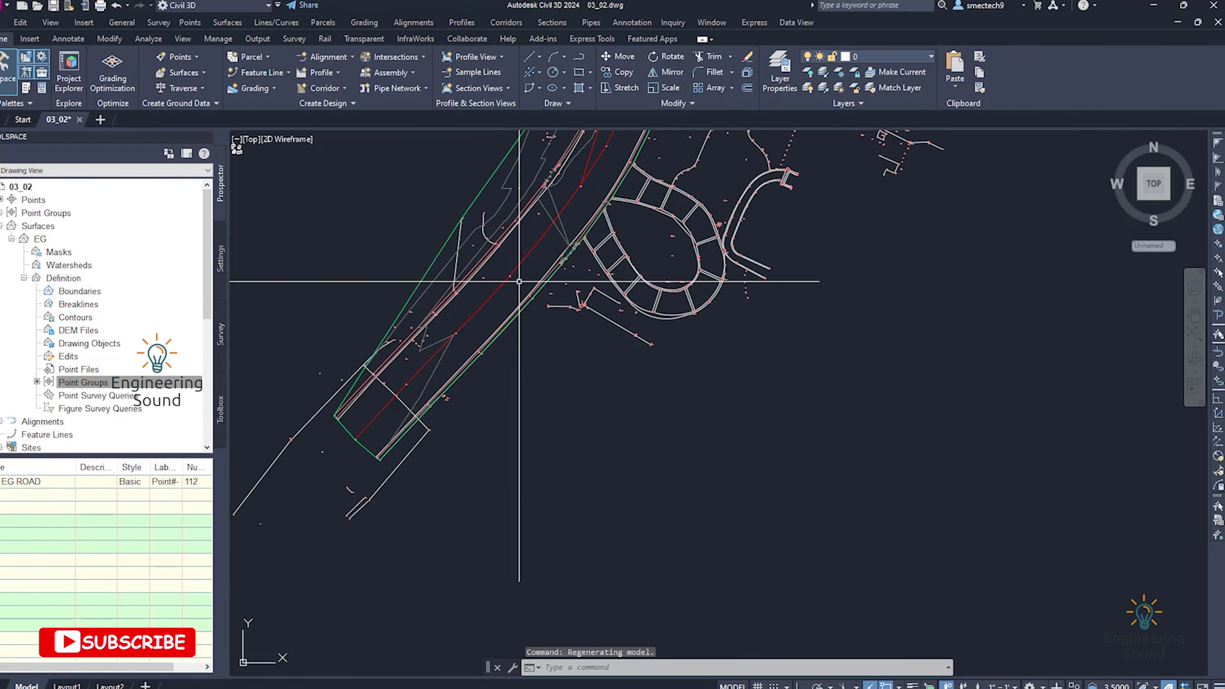
scroll(519, 282, up, 4)
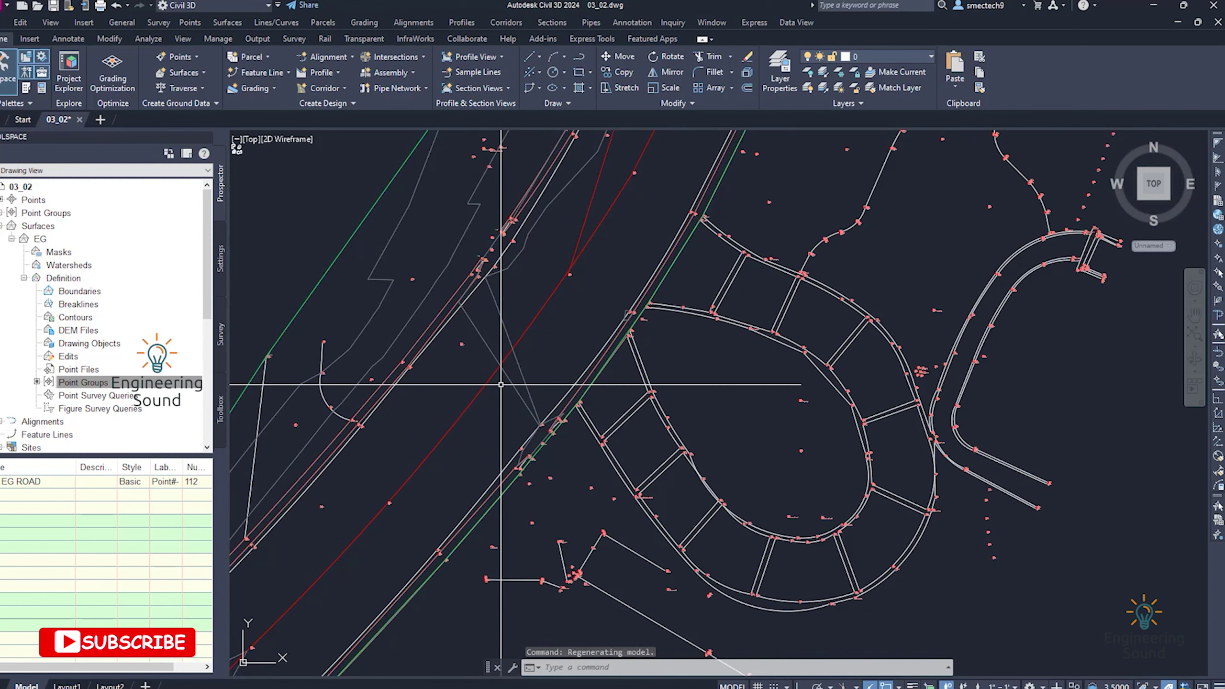
middle_drag(531, 338, 632, 239)
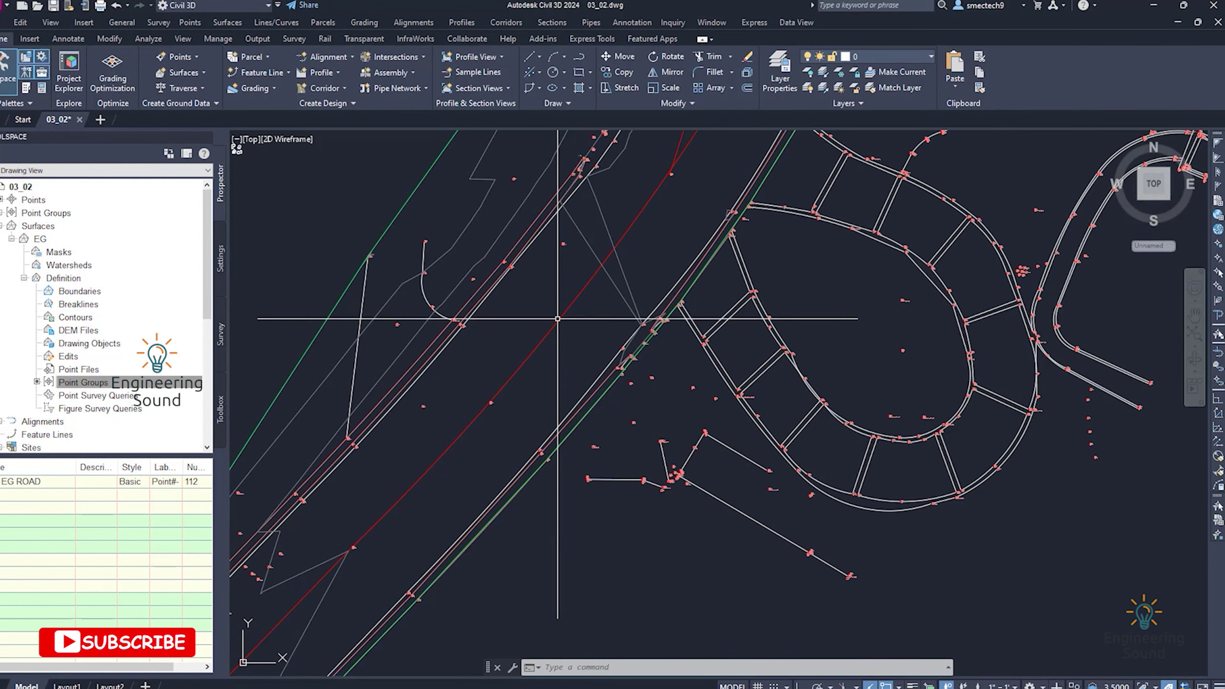
Add a Standard breakline described as CLR to EG from the red road centerline
right_click(75, 308)
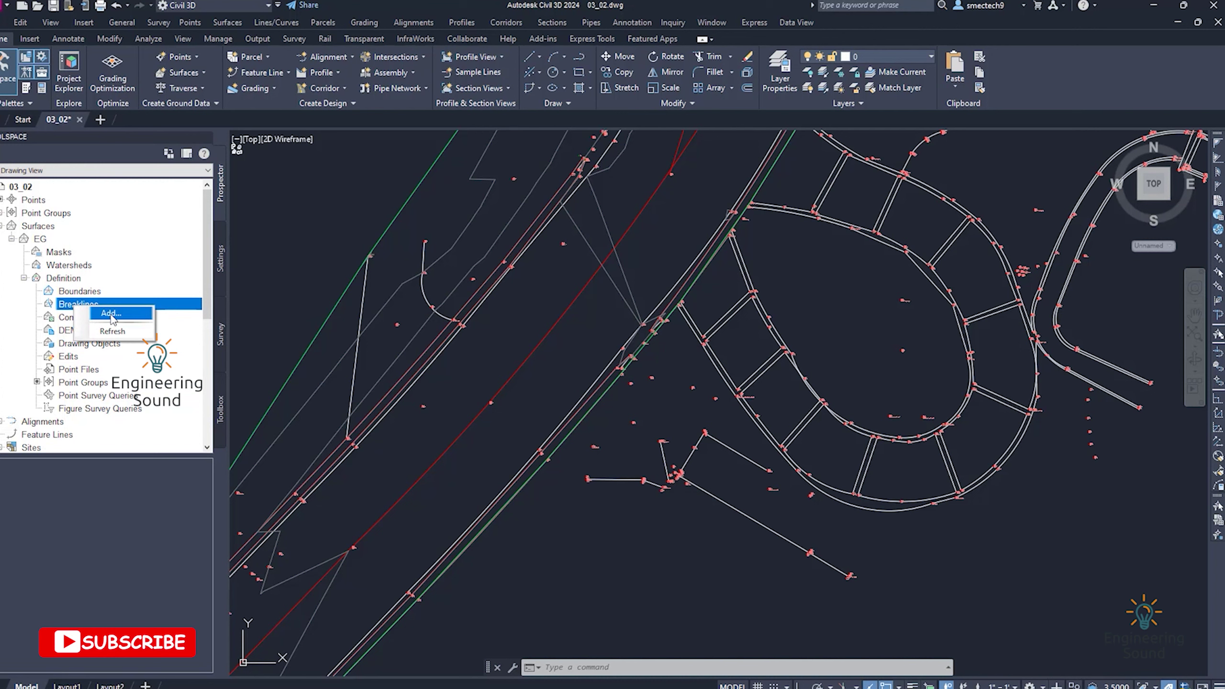
click(111, 313)
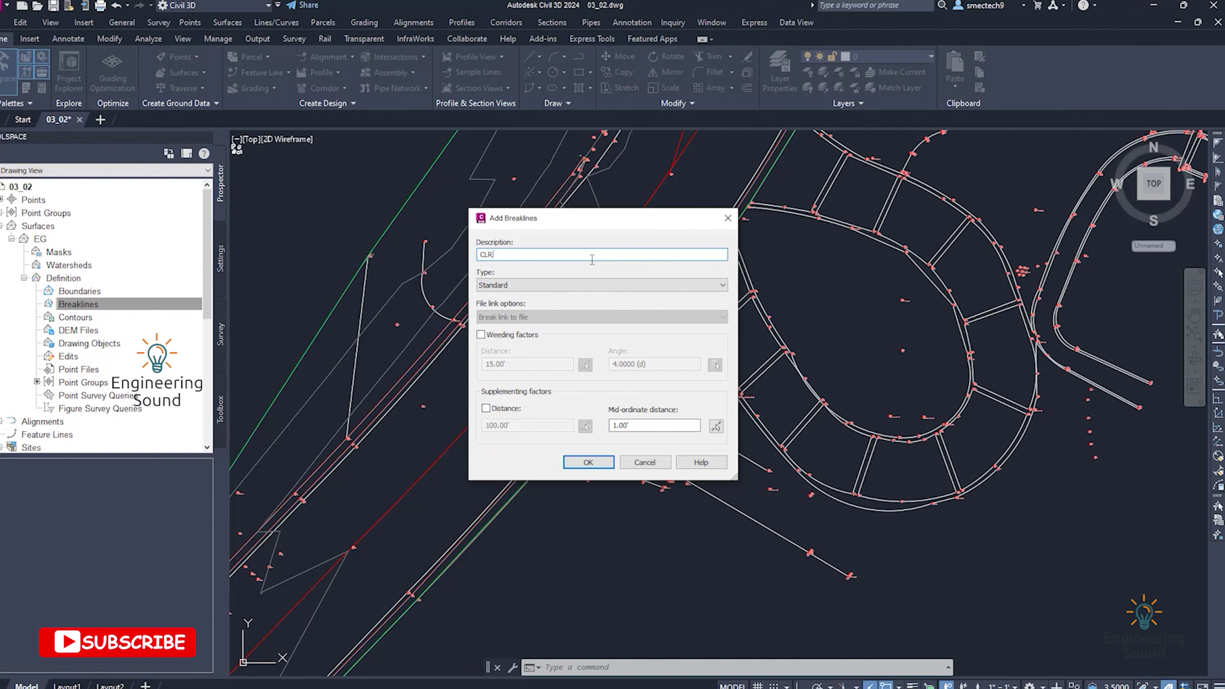
click(551, 290)
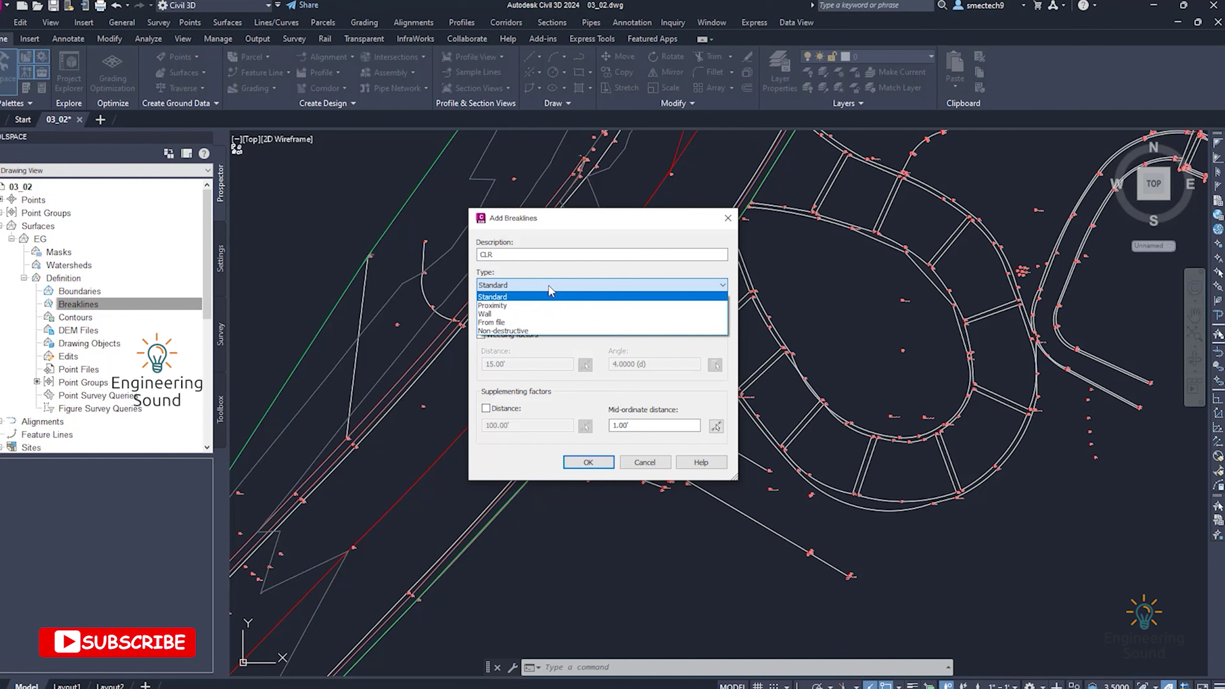
click(551, 290)
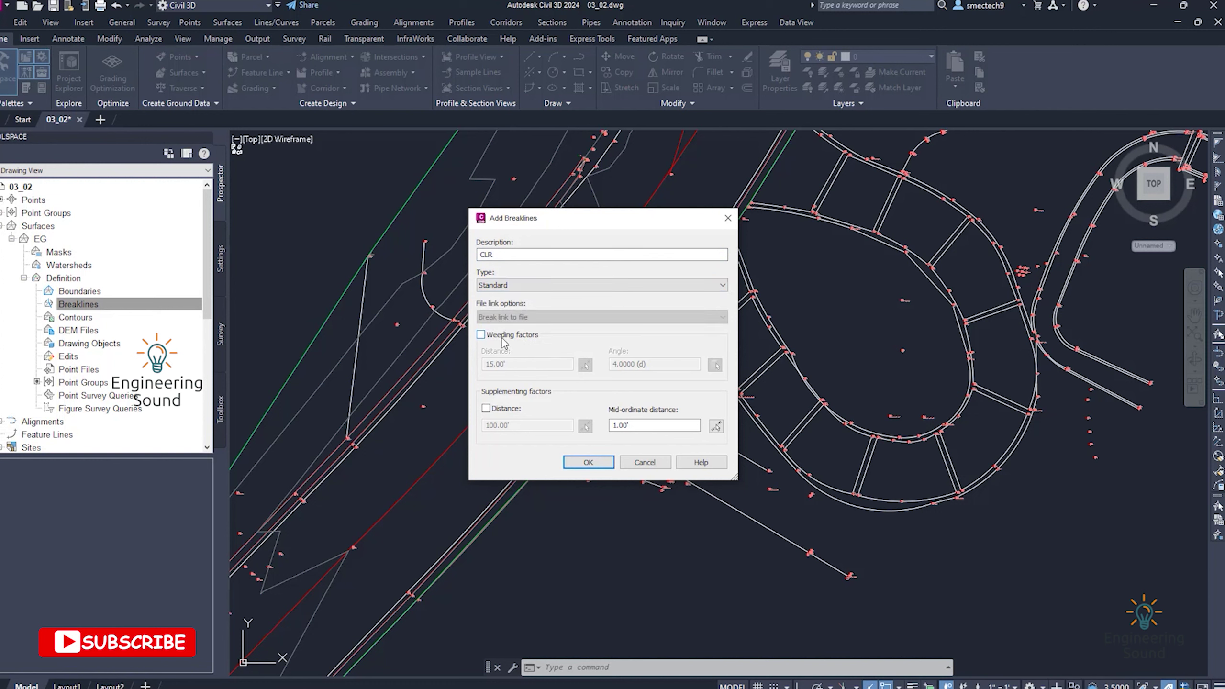
click(586, 463)
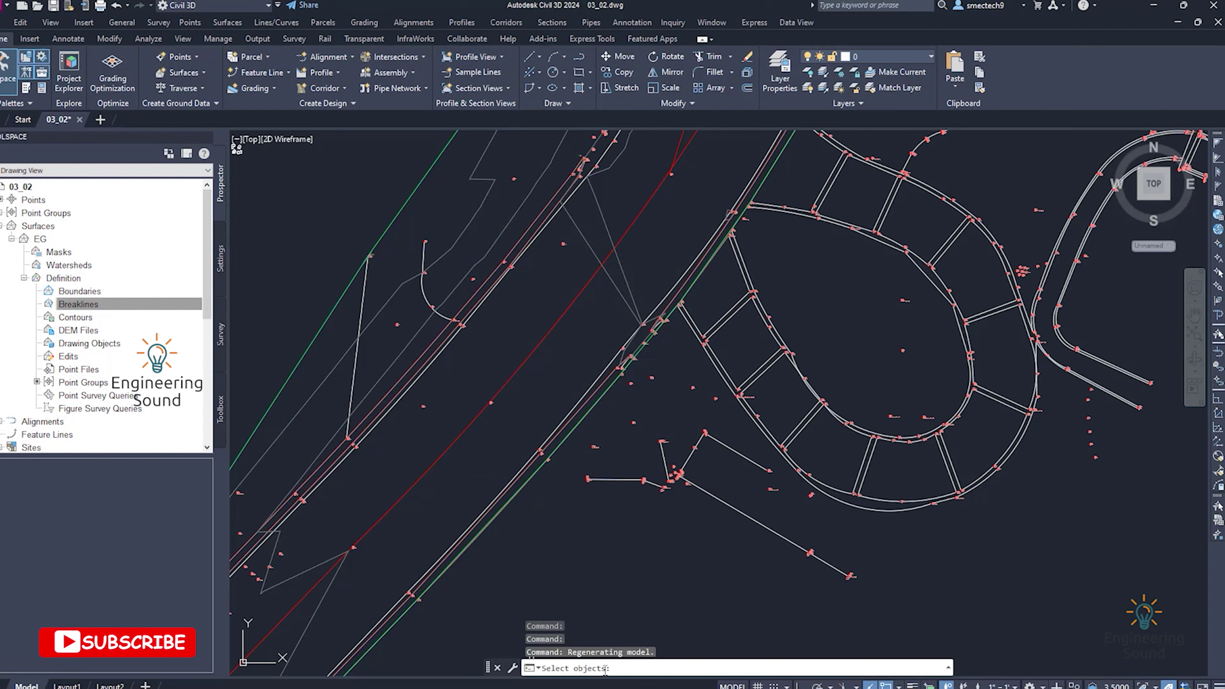
click(433, 465)
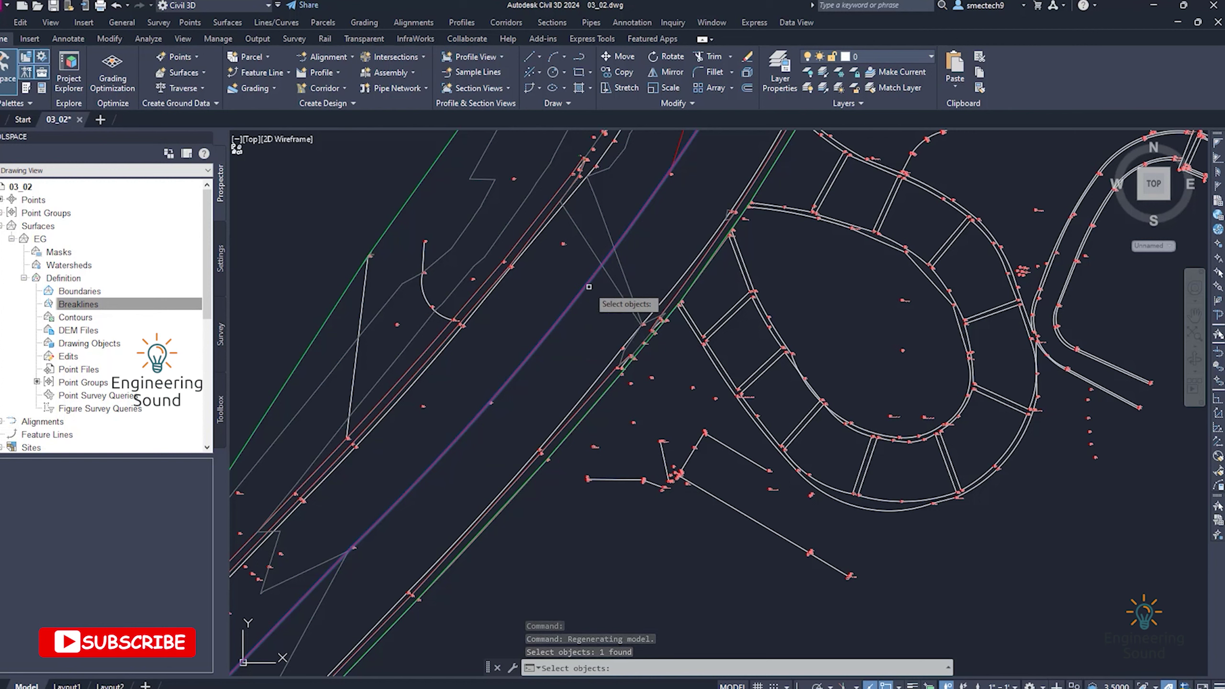
key(Return)
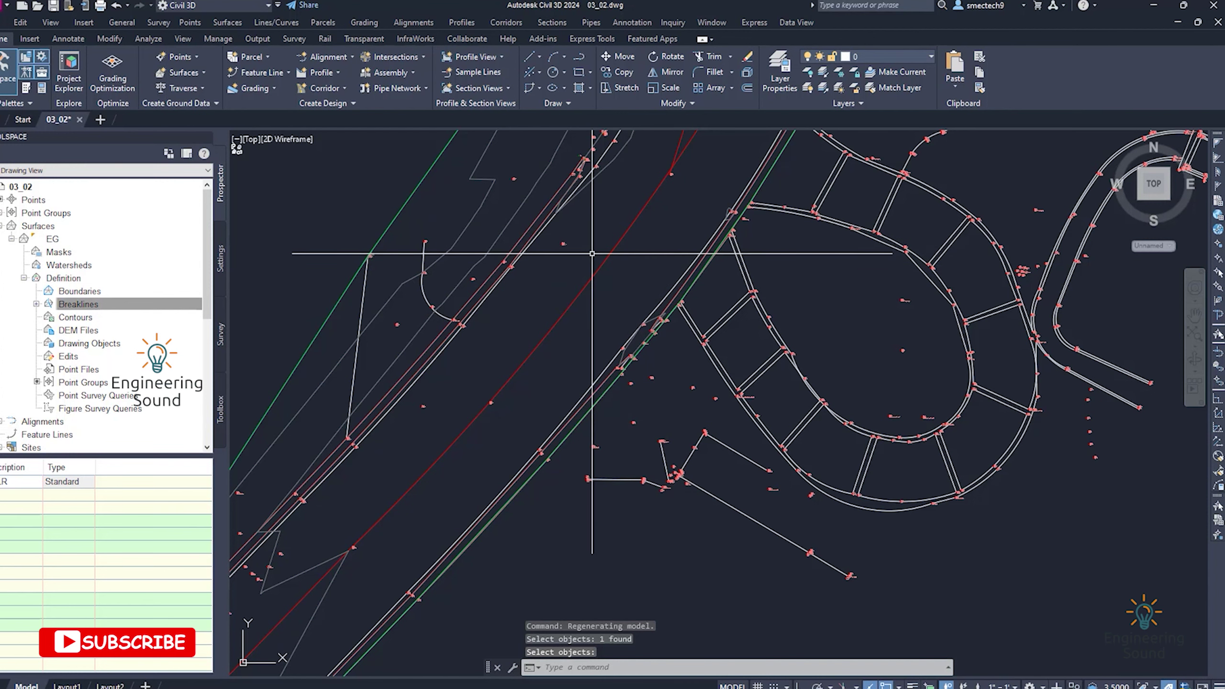
Select the EG surface's Breaklines entry and reframe the view around the roadway
middle_drag(592, 253, 569, 283)
click(97, 304)
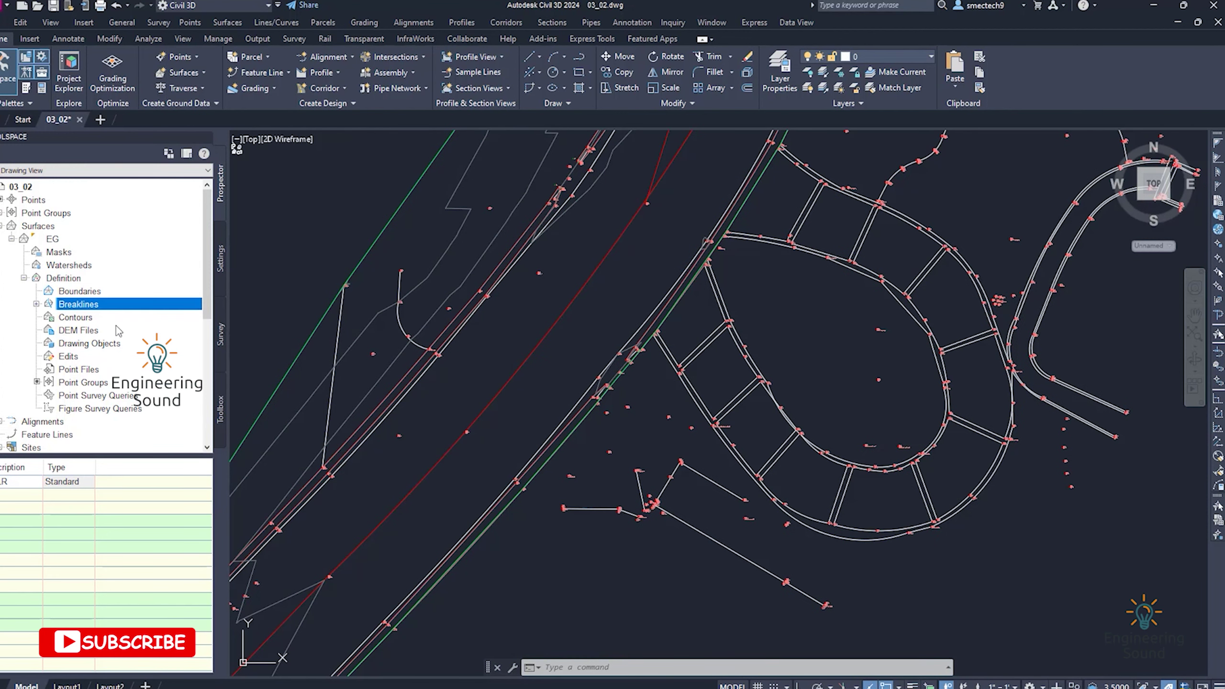
middle_drag(367, 357, 597, 301)
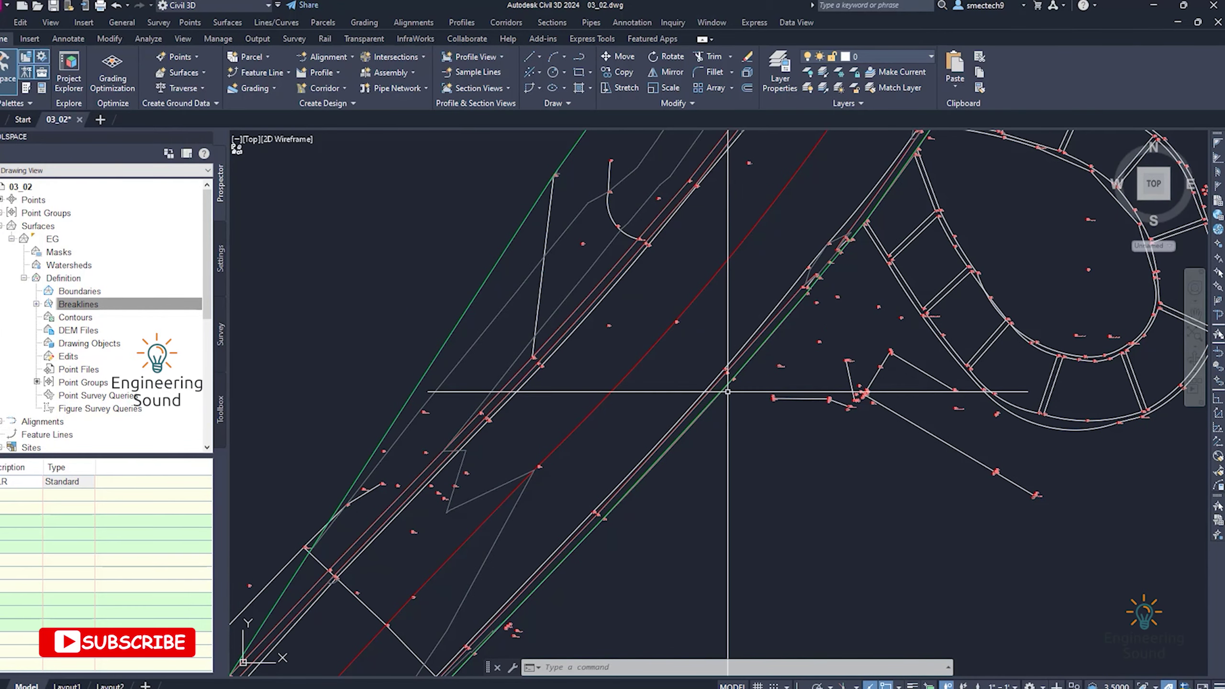
middle_drag(653, 277, 547, 377)
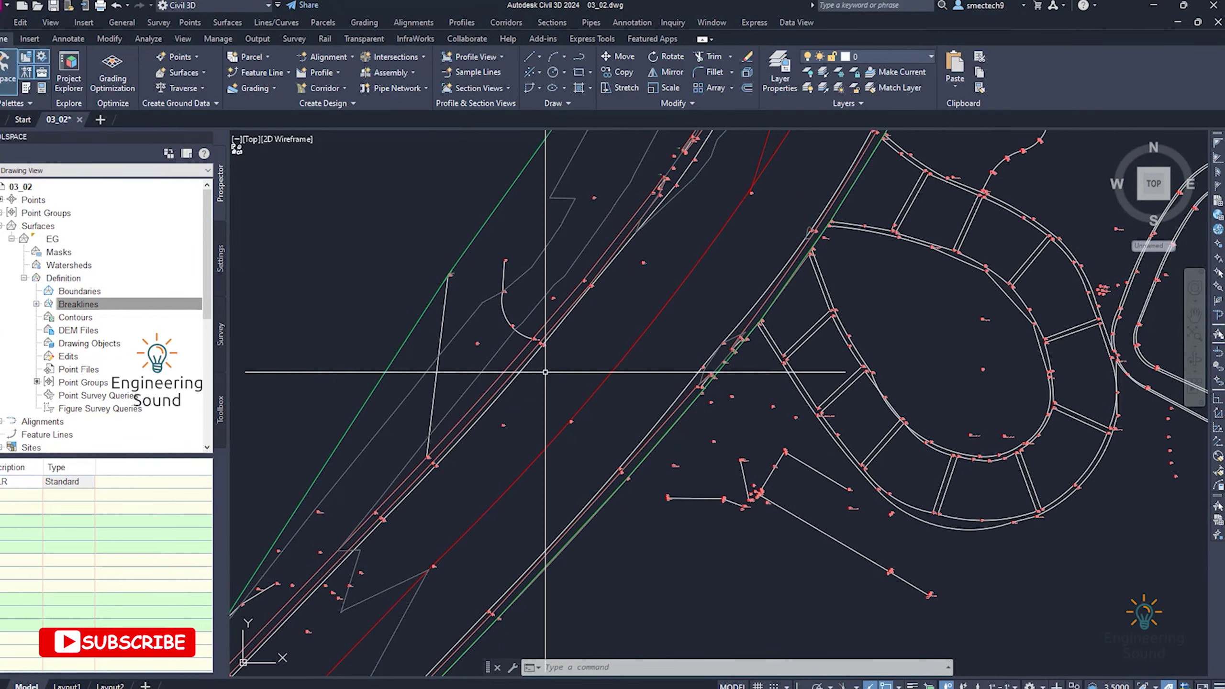
Add a Standard breakline described as CURVE LINE to EG from the picked curve line
right_click(99, 306)
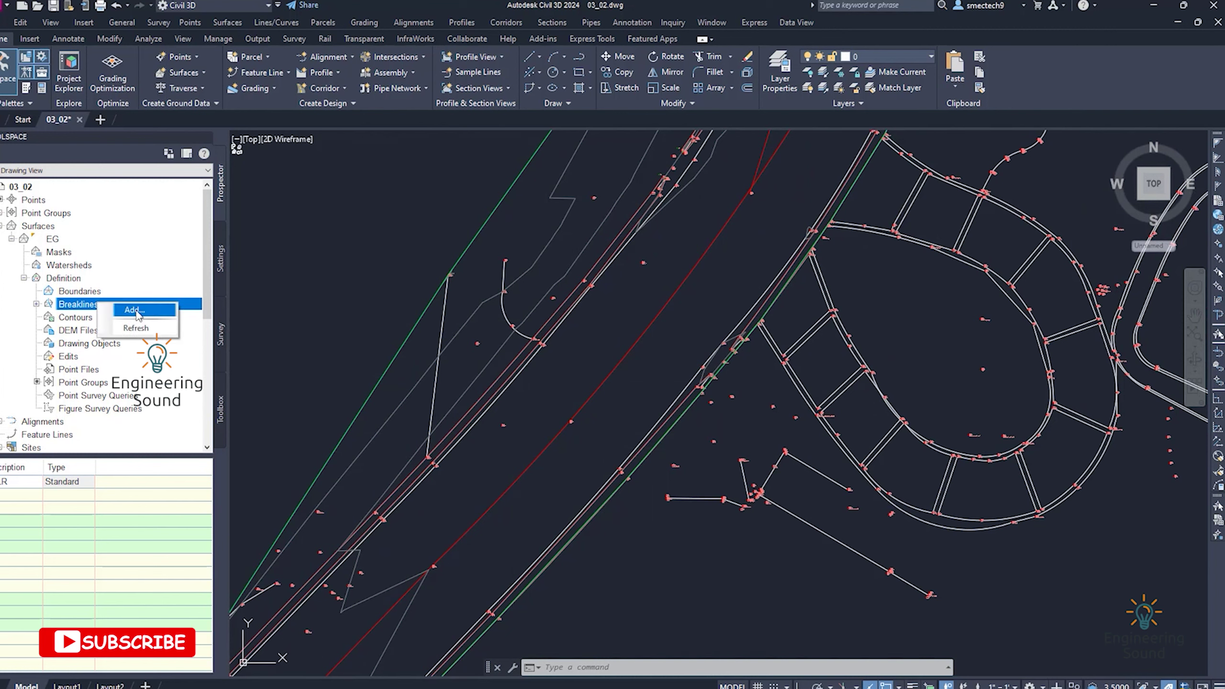
click(134, 310)
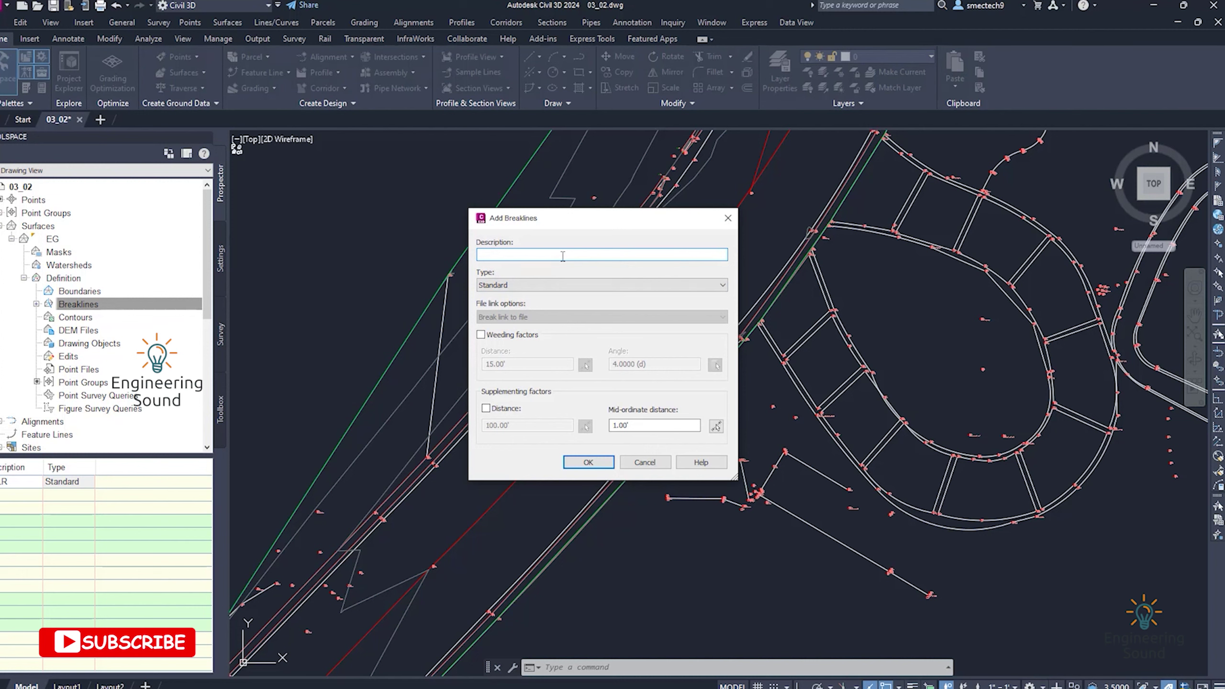
text(CURVE LINES)
click(578, 462)
scroll(505, 395, up, 4)
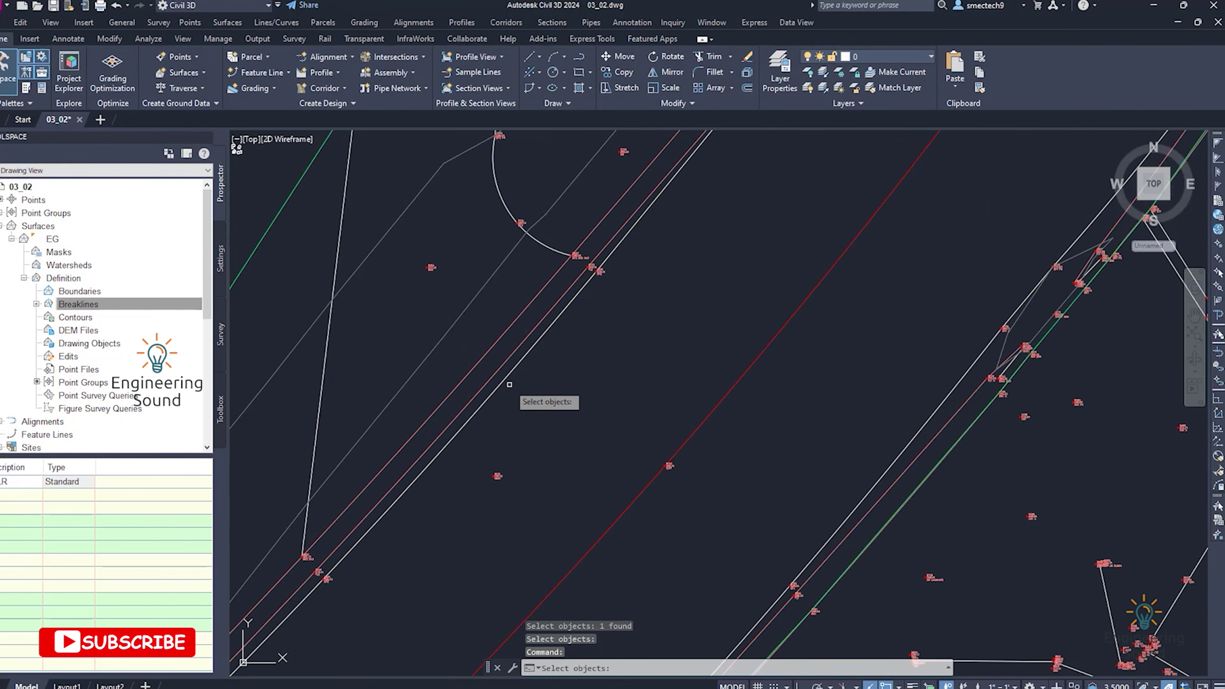
click(506, 378)
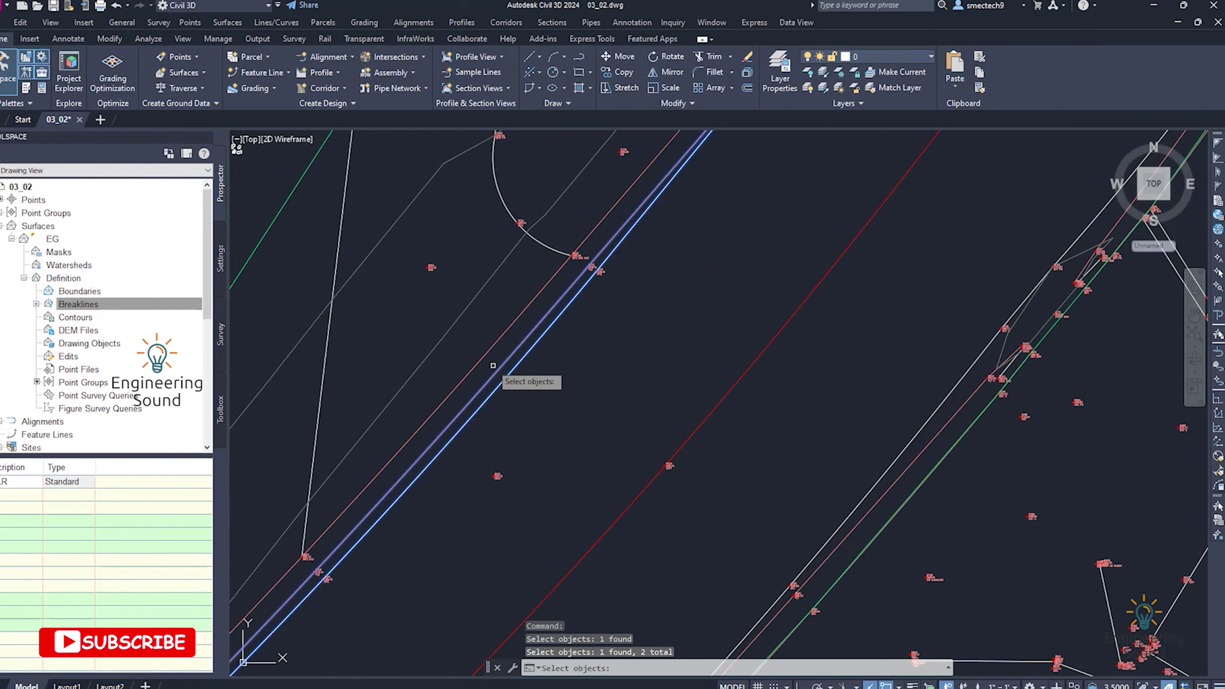
key(Return)
scroll(642, 358, down, 3)
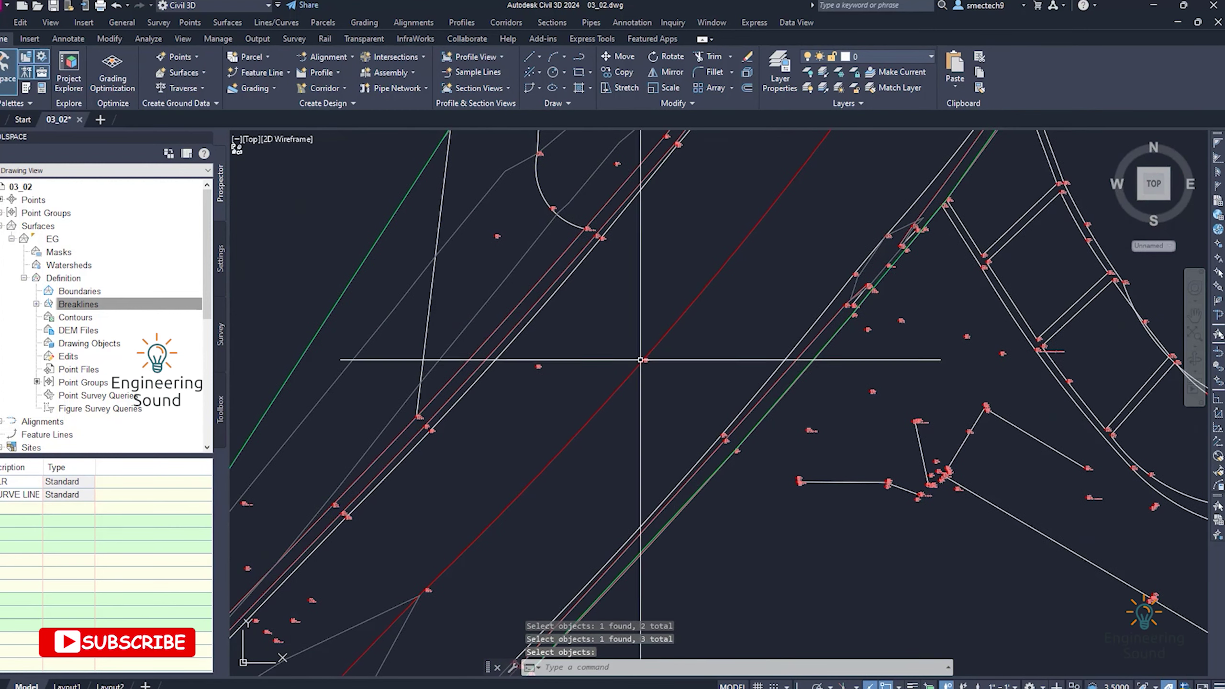
Select the EP2 edge figure and all similar figure lines, then the EG Breaklines entry
right_click(614, 309)
key(Escape)
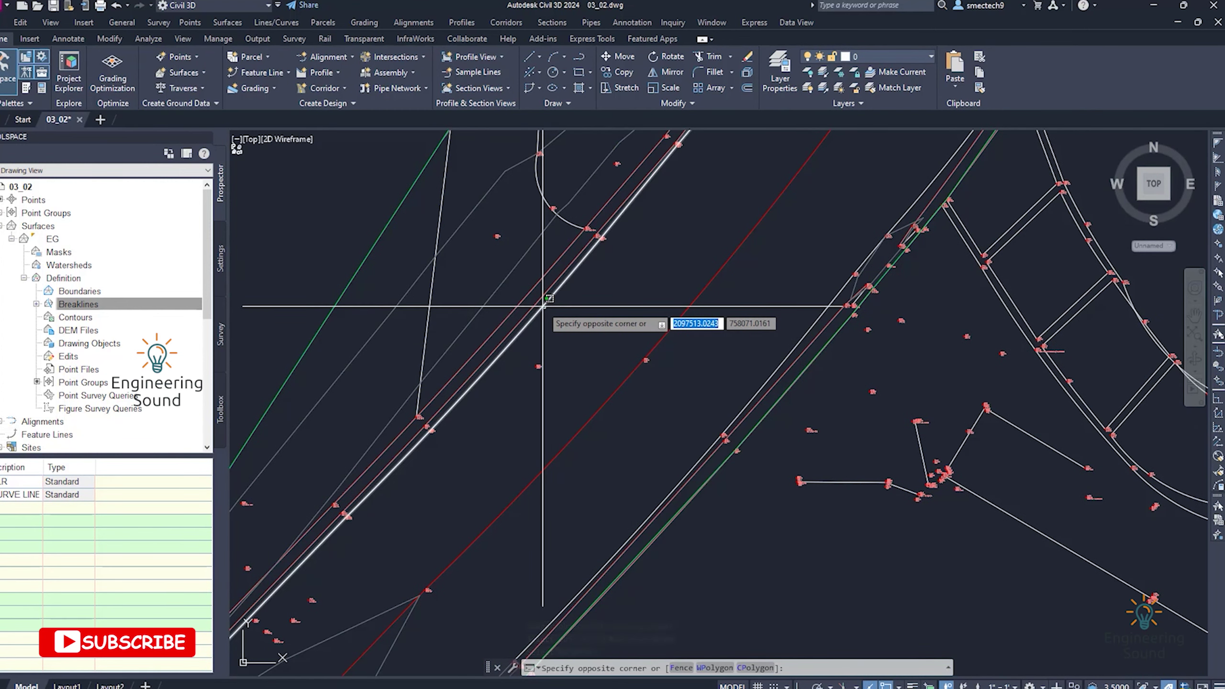
click(540, 299)
click(540, 299)
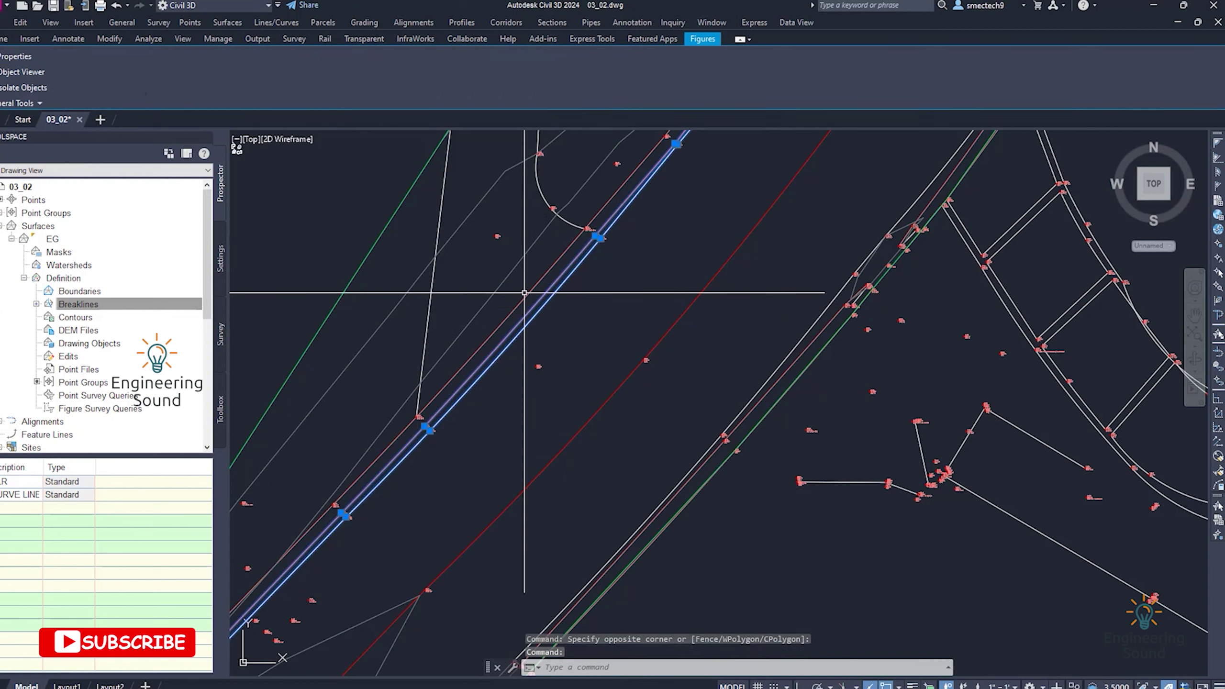
right_click(611, 299)
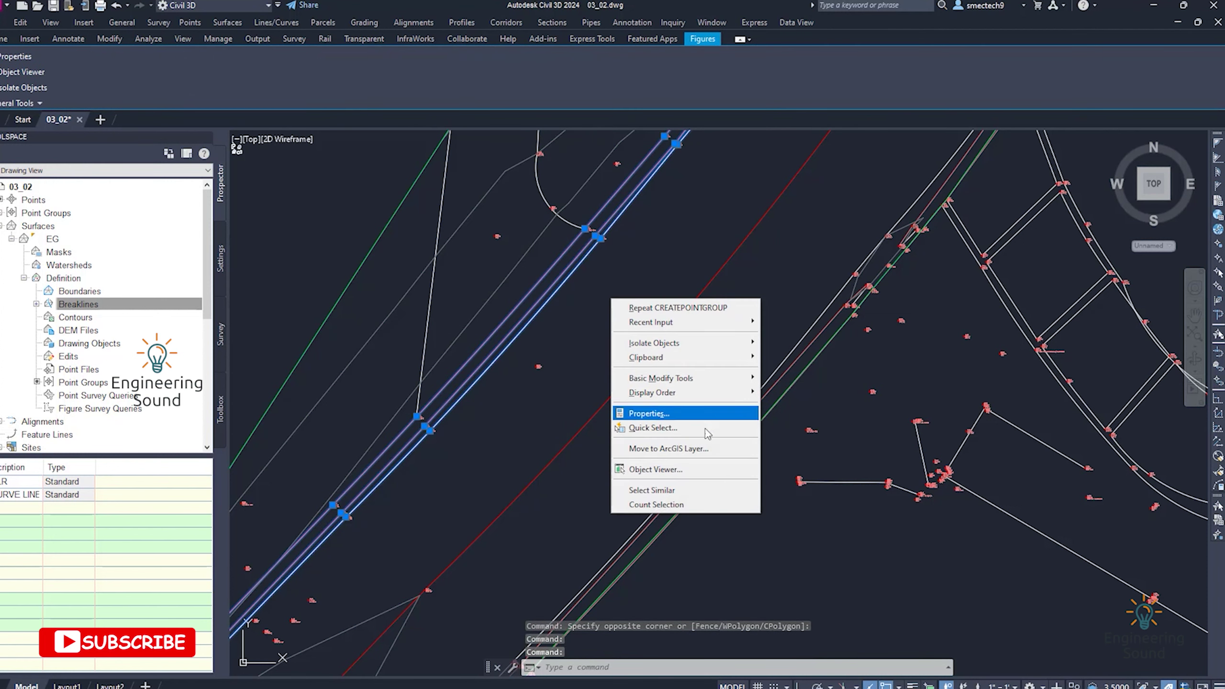
click(673, 490)
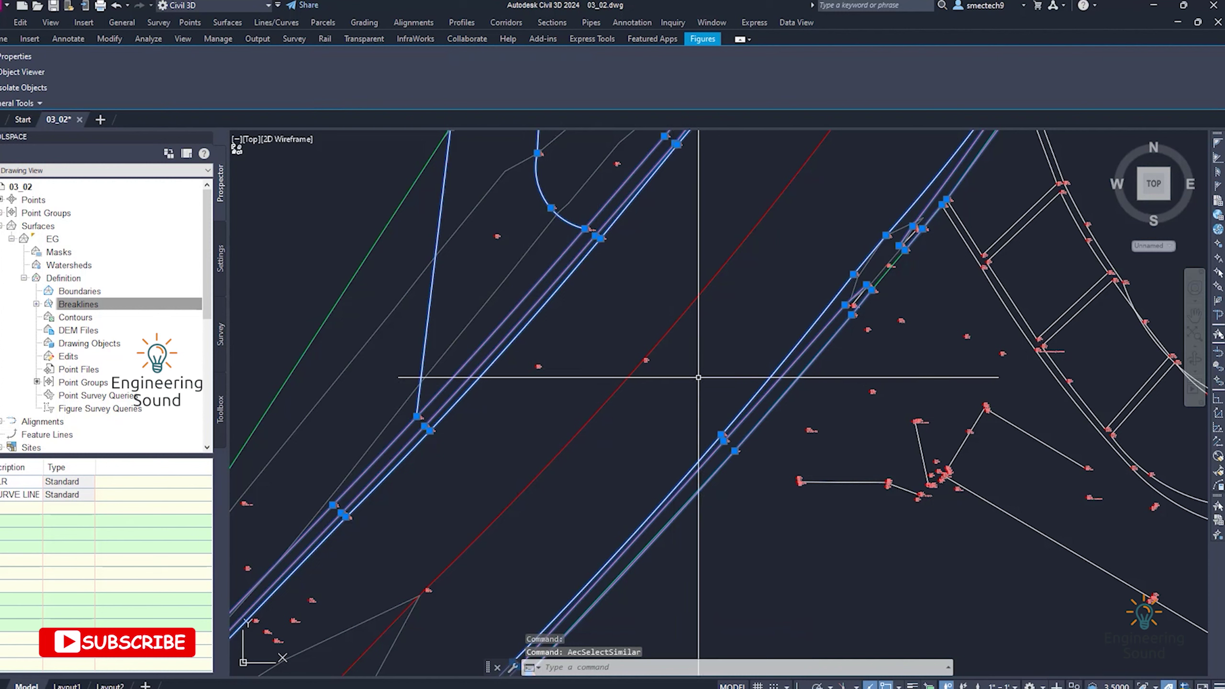
click(93, 304)
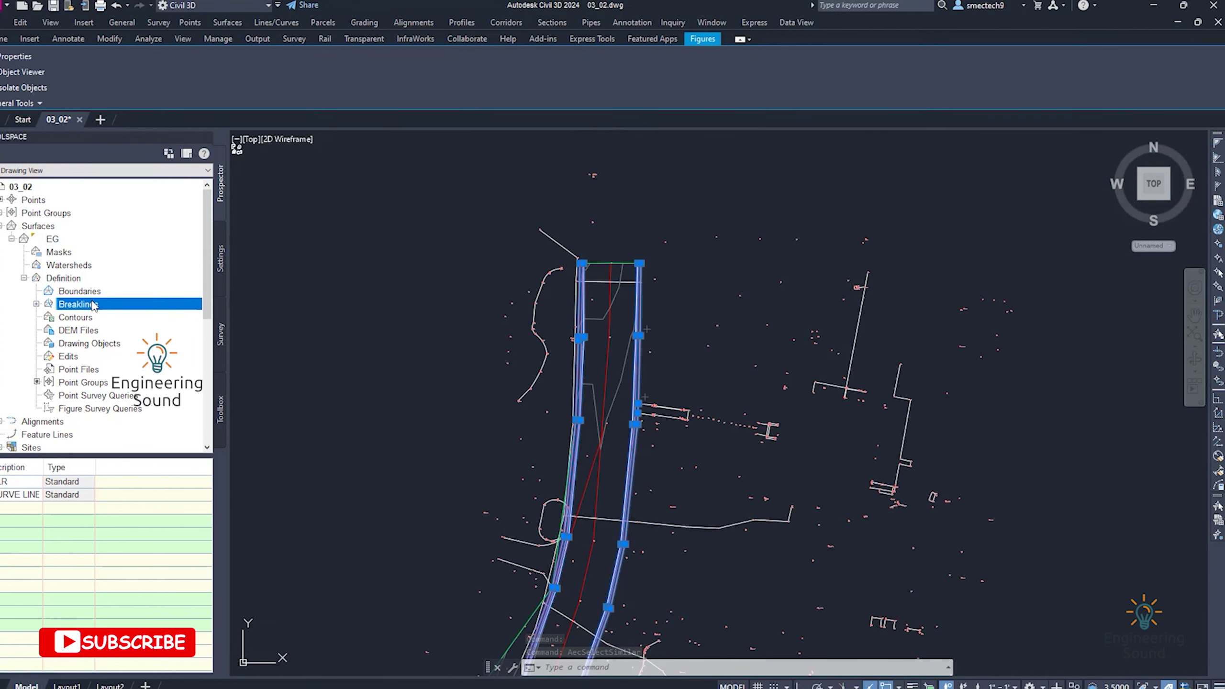
Create a Standard breakline from the selected edge figure lines, accepting the default settings
click(128, 309)
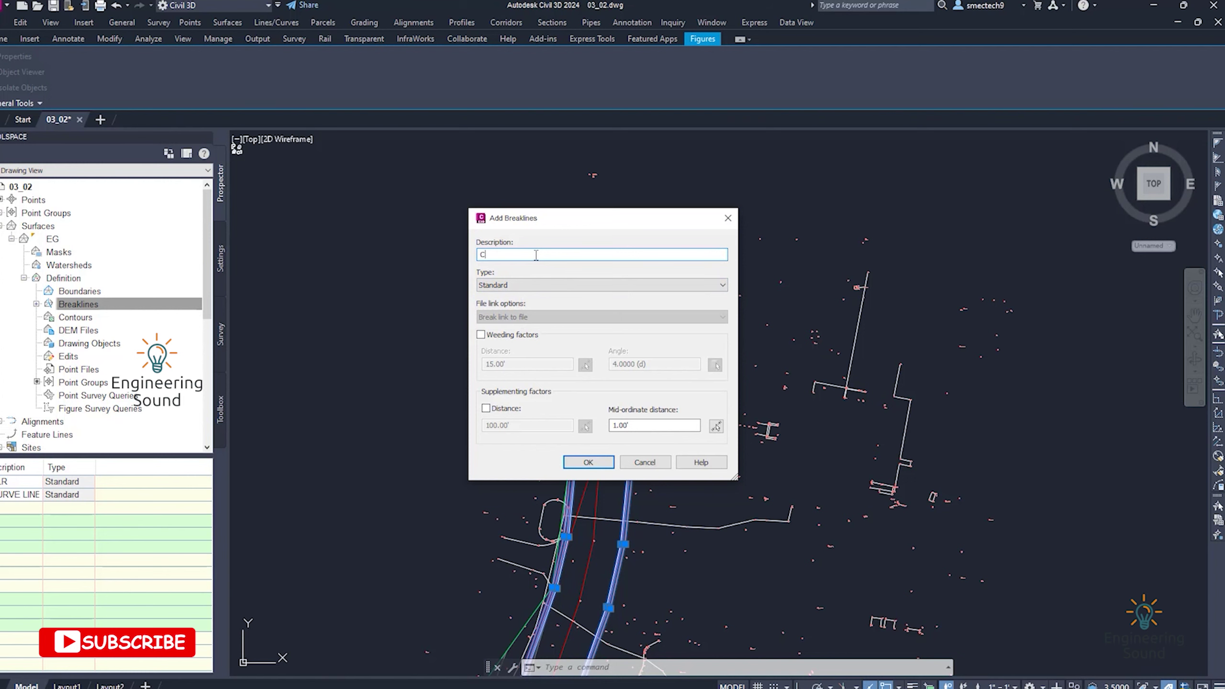
click(589, 462)
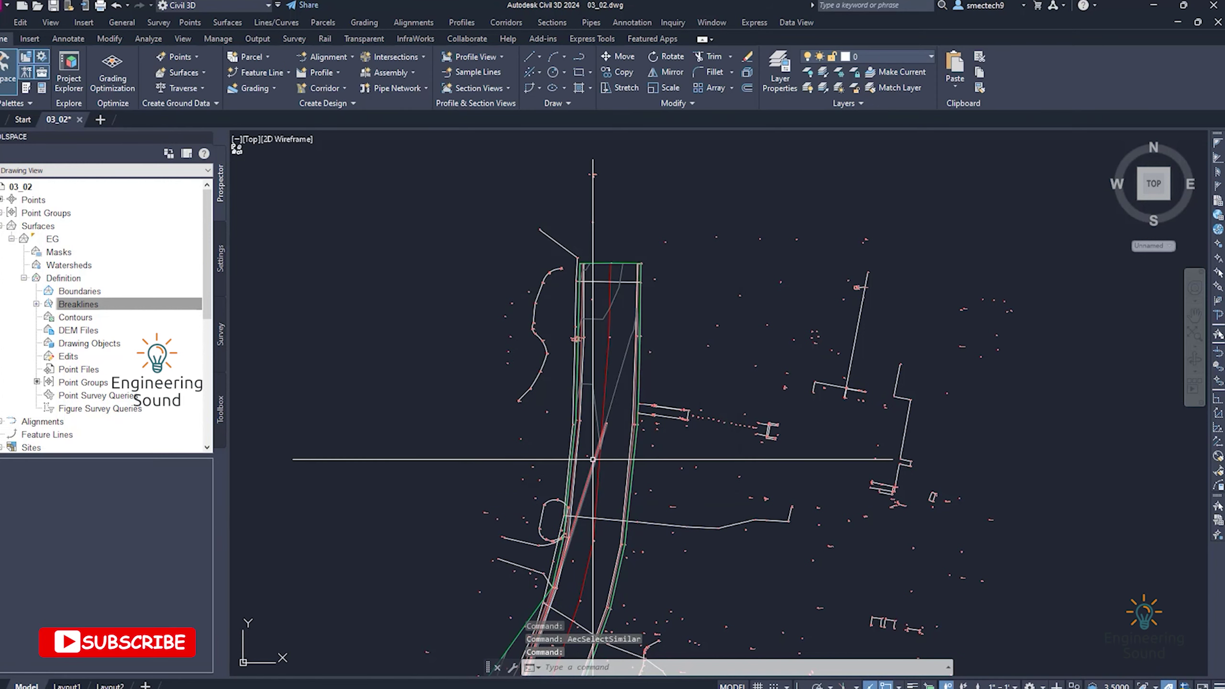
scroll(545, 463, up, 4)
scroll(543, 467, down, 3)
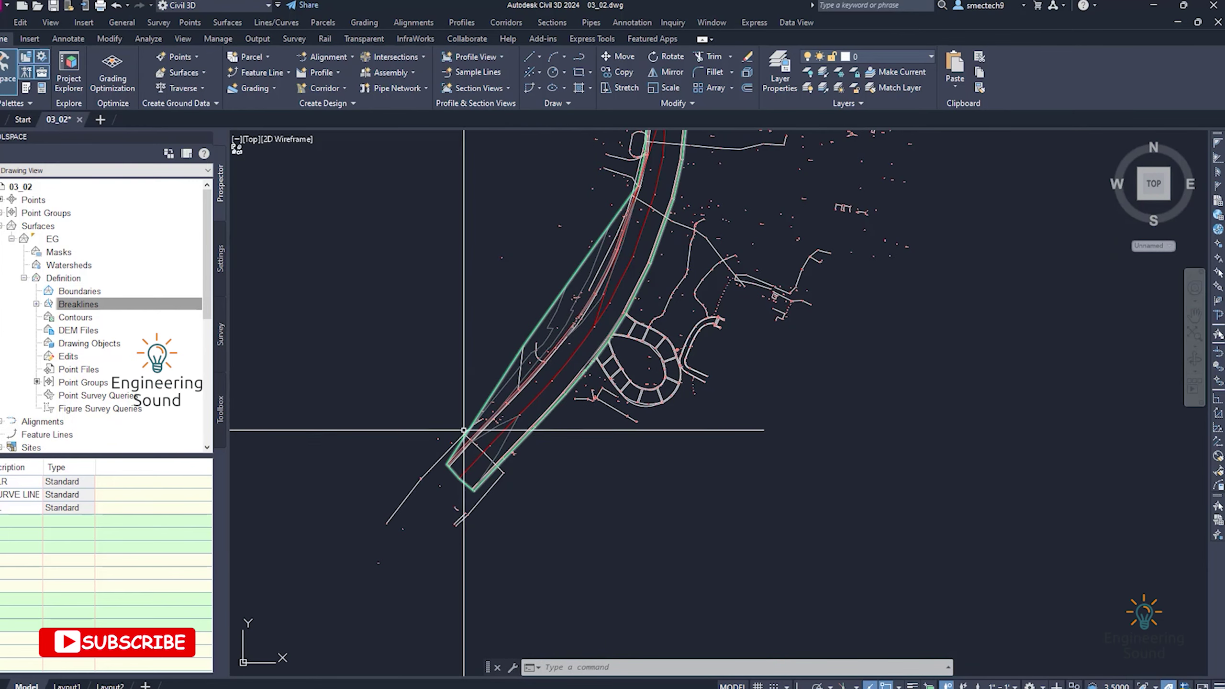
scroll(531, 419, up, 4)
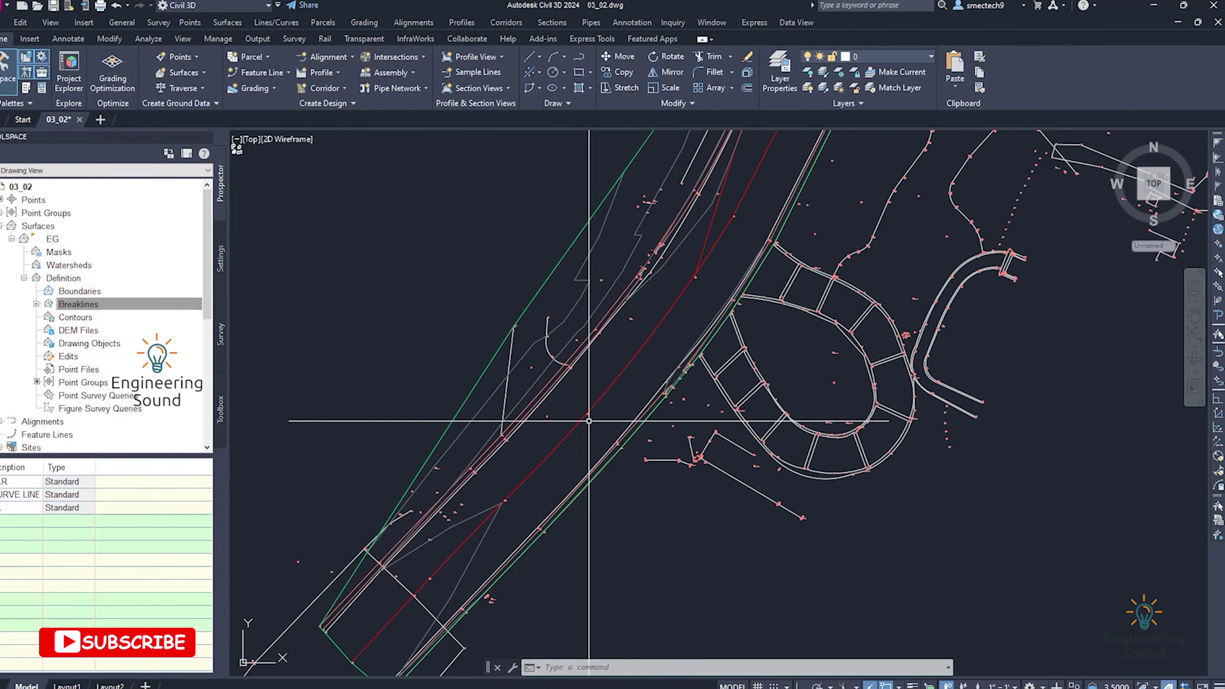
scroll(588, 421, down, 3)
scroll(630, 317, up, 3)
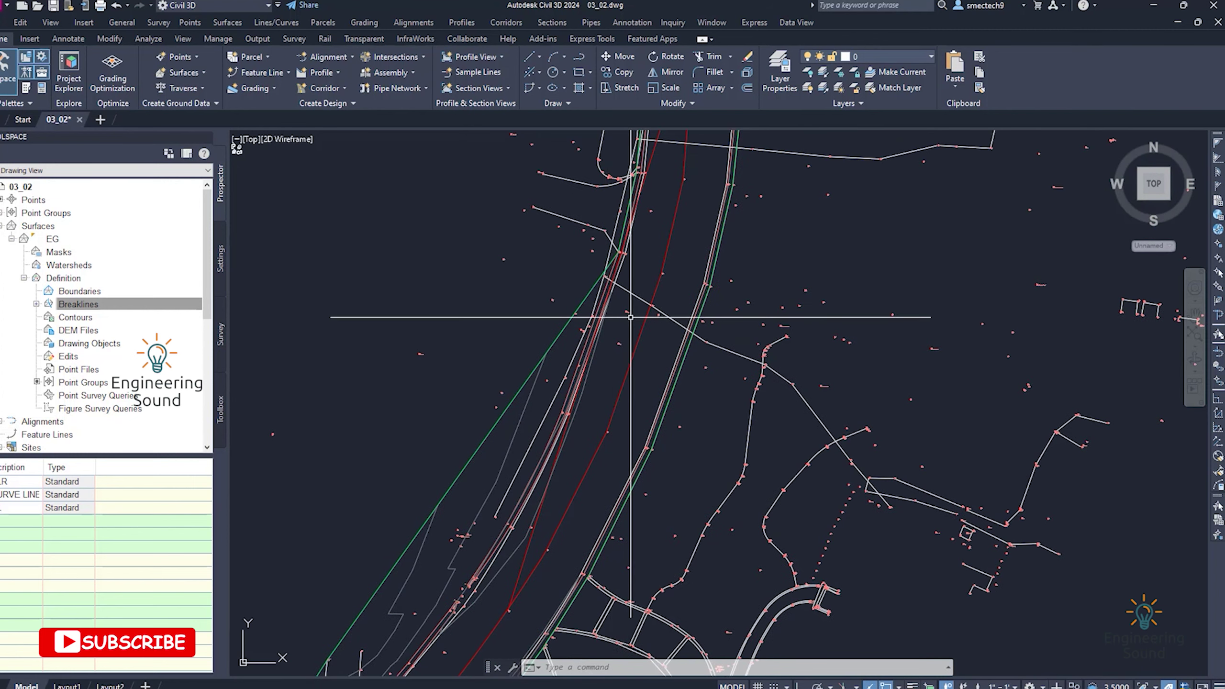
scroll(588, 361, up, 3)
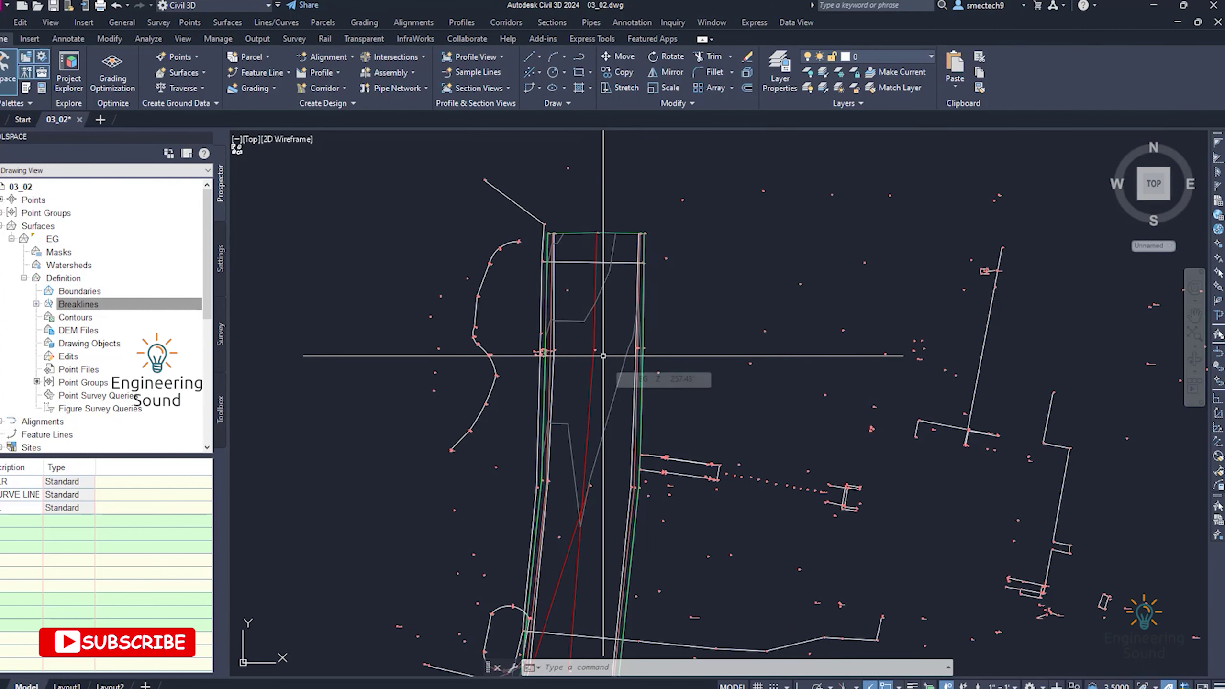